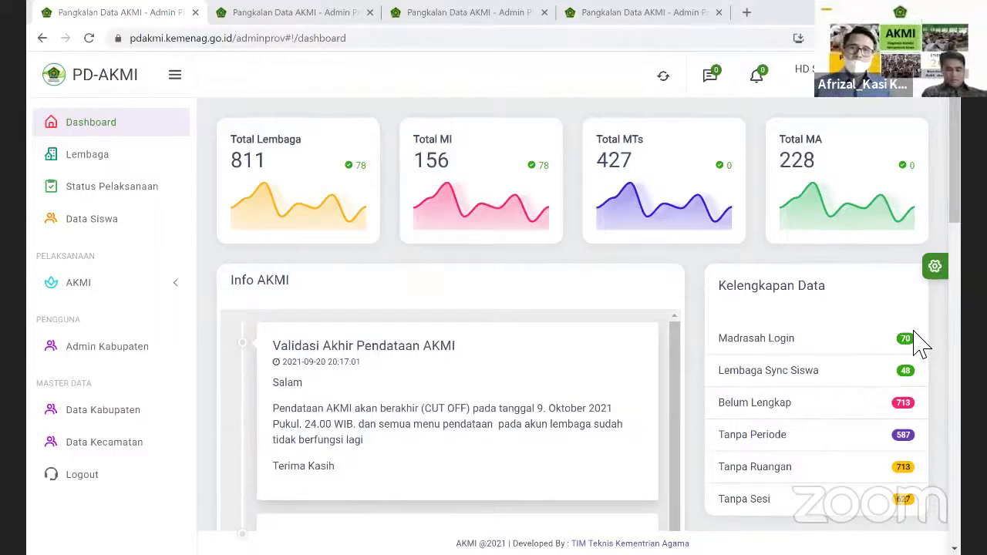
Step: Open the Status Pelaksanaan page and show all entries in the MI school table
{"action": "left_click", "coordinate": [123, 197]}
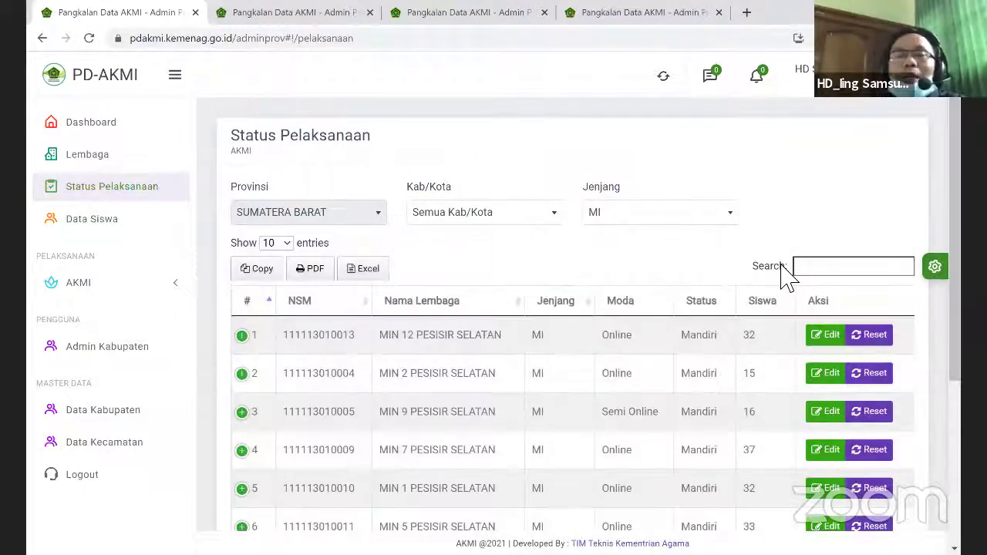
{"action": "scroll", "coordinate": [270, 293], "scroll_direction": "down", "scroll_amount": 1}
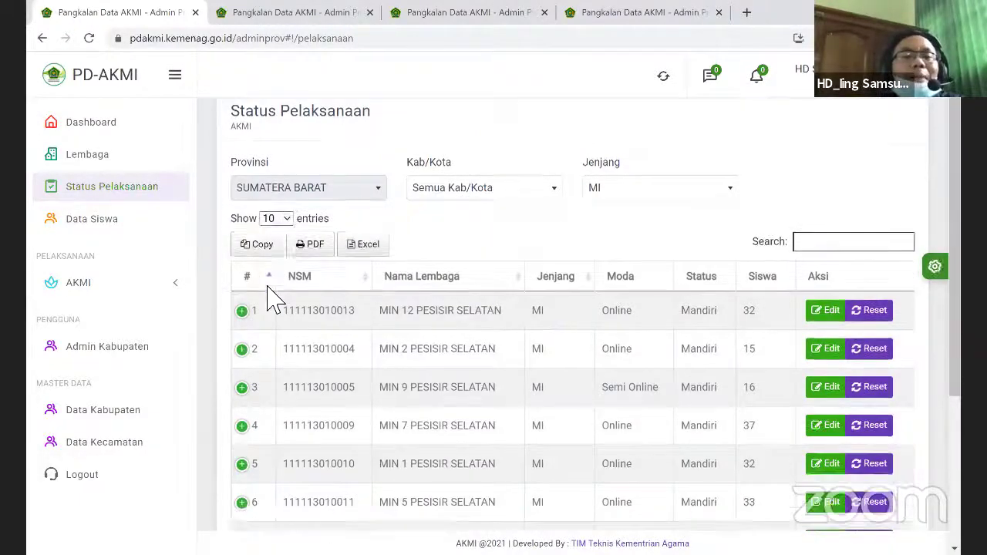
{"action": "left_click", "coordinate": [275, 218]}
{"action": "left_click", "coordinate": [270, 285]}
{"action": "scroll", "coordinate": [653, 353], "scroll_direction": "down", "scroll_amount": 1}
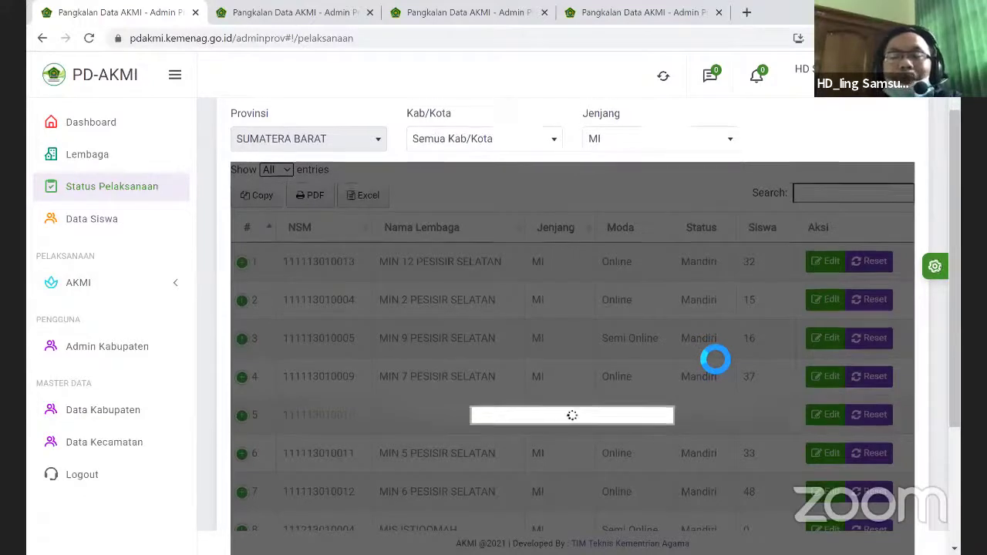
{"action": "scroll", "coordinate": [715, 359], "scroll_direction": "down", "scroll_amount": 1}
{"action": "scroll", "coordinate": [715, 358], "scroll_direction": "down", "scroll_amount": 4}
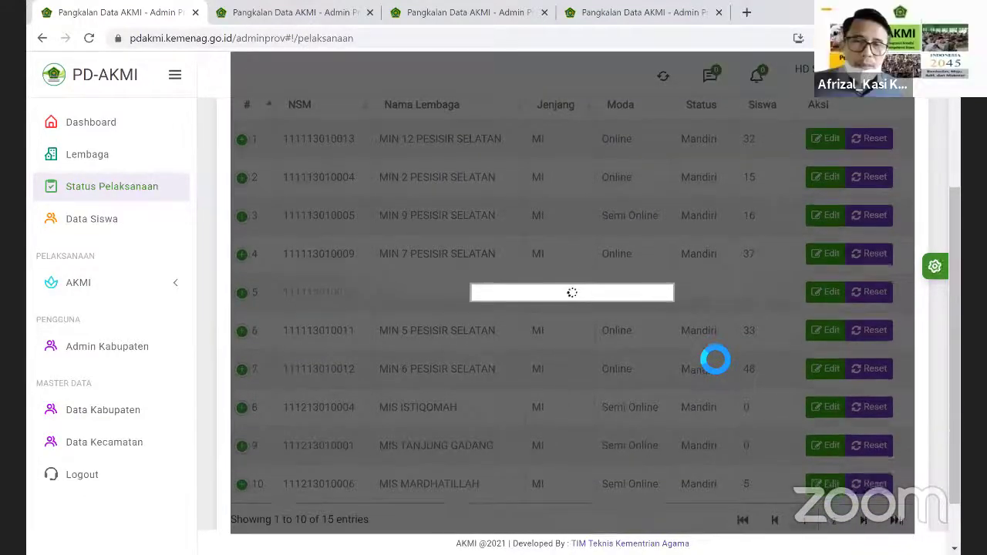
{"action": "scroll", "coordinate": [716, 359], "scroll_direction": "down", "scroll_amount": 1}
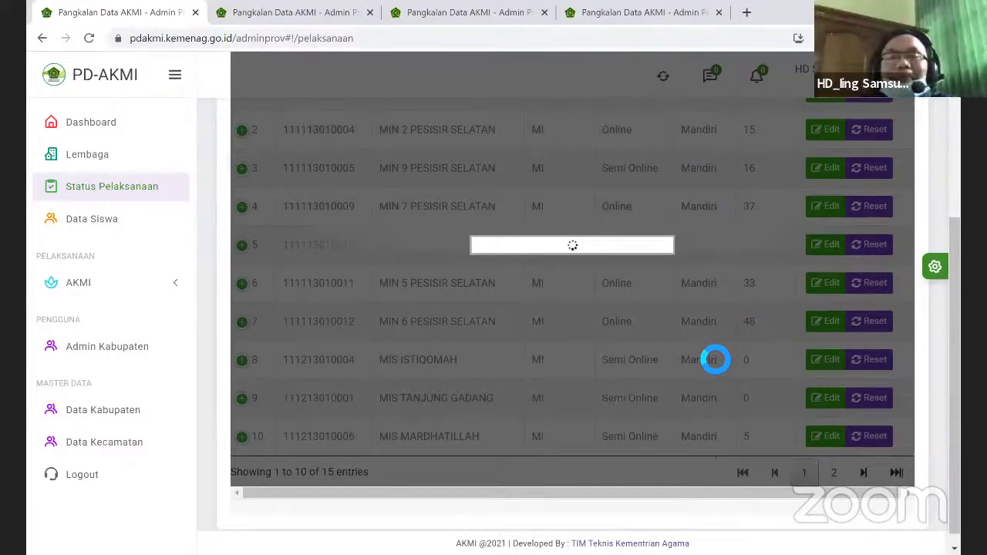
{"action": "scroll", "coordinate": [715, 359], "scroll_direction": "up", "scroll_amount": 3}
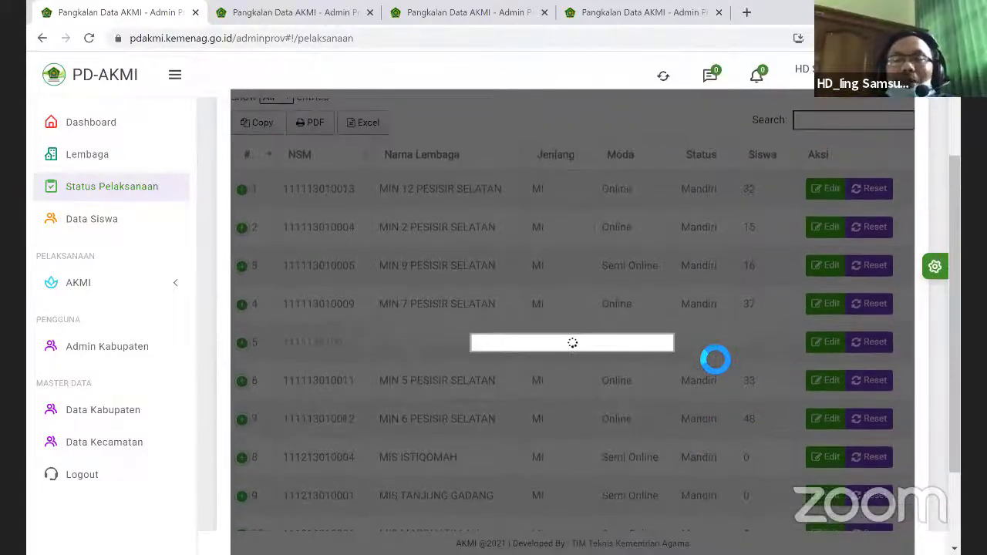
{"action": "scroll", "coordinate": [716, 359], "scroll_direction": "down", "scroll_amount": 3}
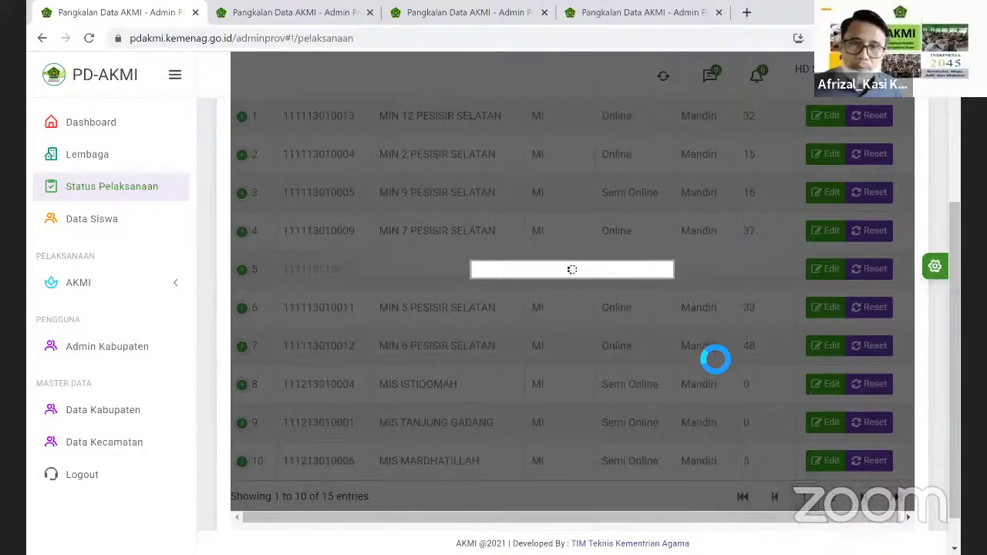
{"action": "scroll", "coordinate": [715, 359], "scroll_direction": "down", "scroll_amount": 1}
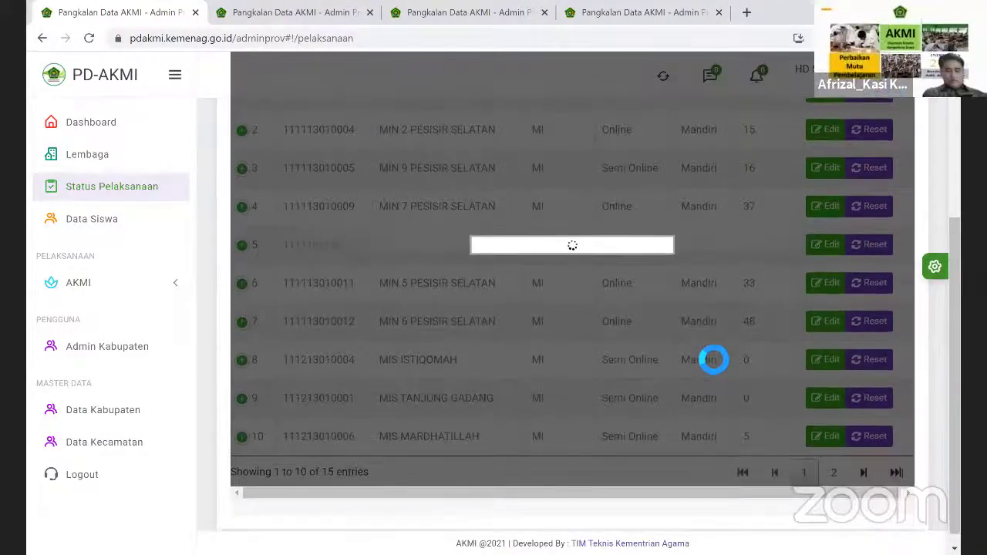
{"action": "scroll", "coordinate": [712, 357], "scroll_direction": "down", "scroll_amount": 1}
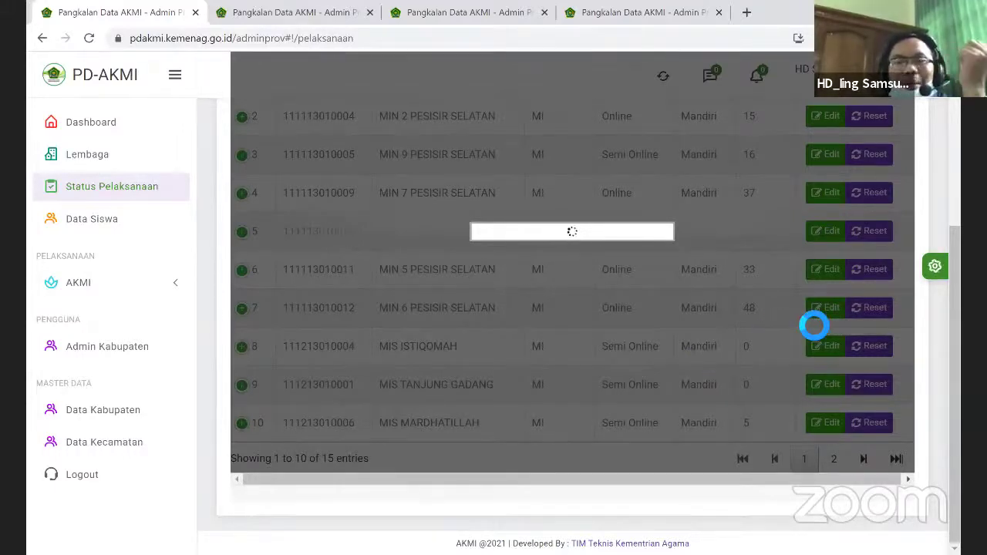
{"action": "scroll", "coordinate": [536, 301], "scroll_direction": "up", "scroll_amount": 3}
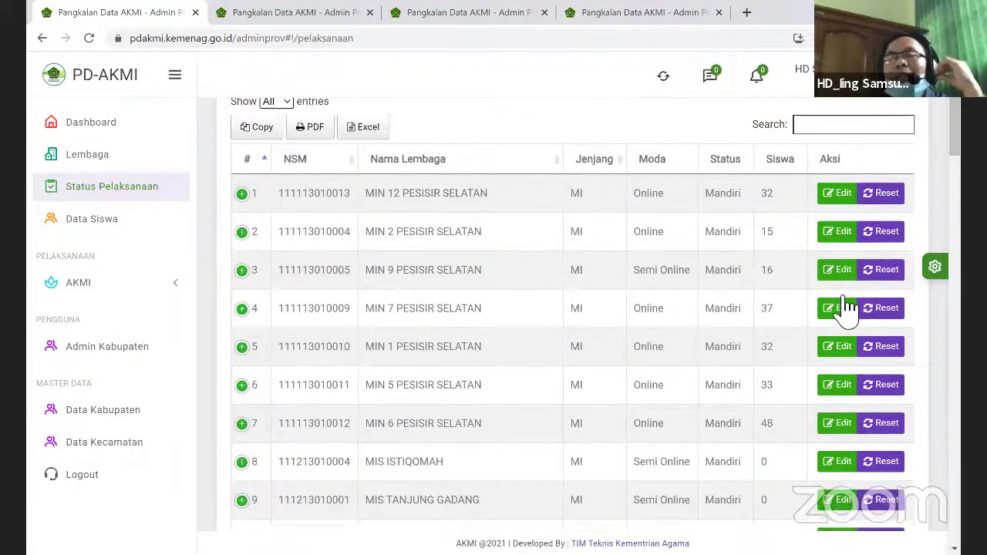
Step: Review the mode, status, student count and available actions of the MI schools from MIN 12 Pesisir Selatan to MIS Darul Ulya
{"action": "scroll", "coordinate": [844, 308], "scroll_direction": "down", "scroll_amount": 2}
{"action": "scroll", "coordinate": [844, 309], "scroll_direction": "down", "scroll_amount": 5}
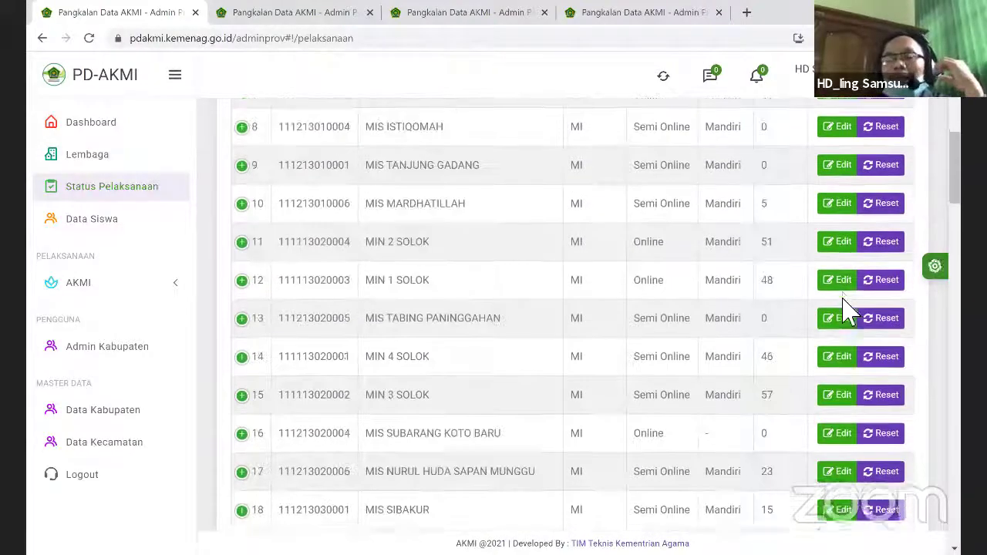
{"action": "scroll", "coordinate": [847, 309], "scroll_direction": "down", "scroll_amount": 7}
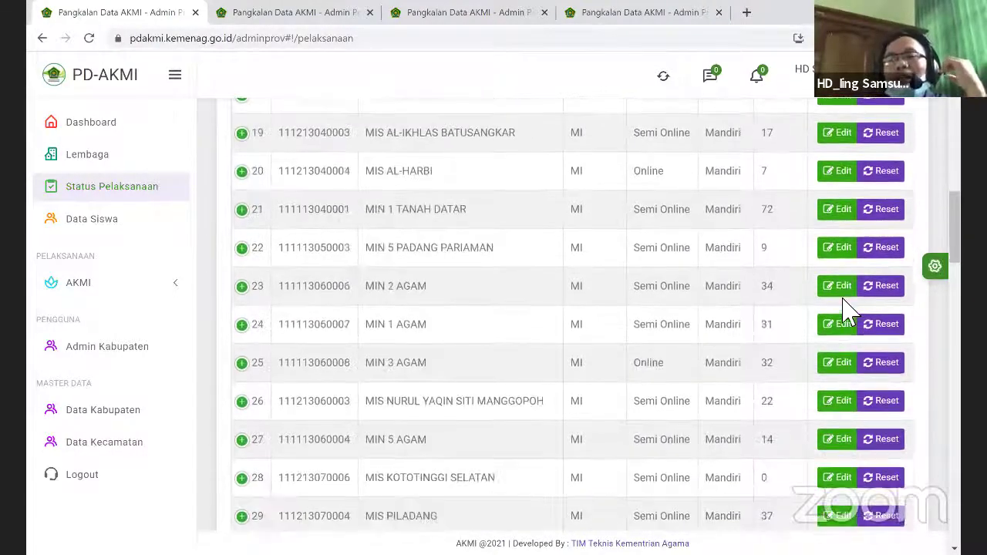
{"action": "scroll", "coordinate": [847, 310], "scroll_direction": "down", "scroll_amount": 3}
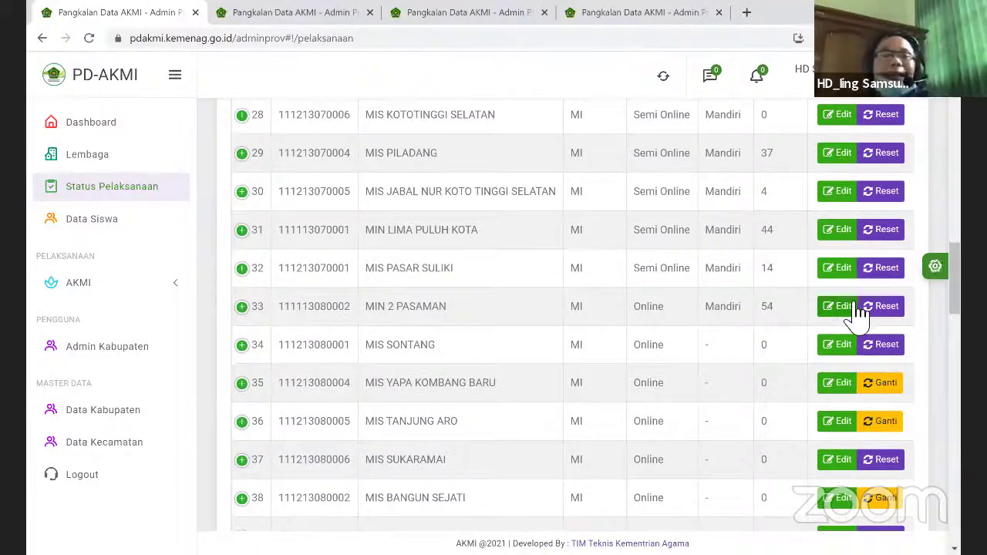
{"action": "scroll", "coordinate": [856, 316], "scroll_direction": "down", "scroll_amount": 1}
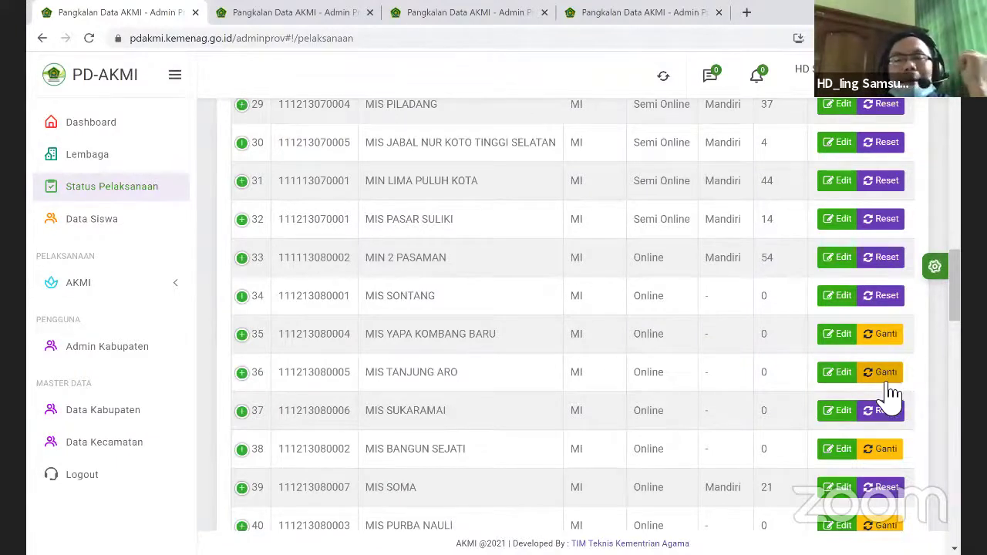
{"action": "scroll", "coordinate": [489, 481], "scroll_direction": "down", "scroll_amount": 1}
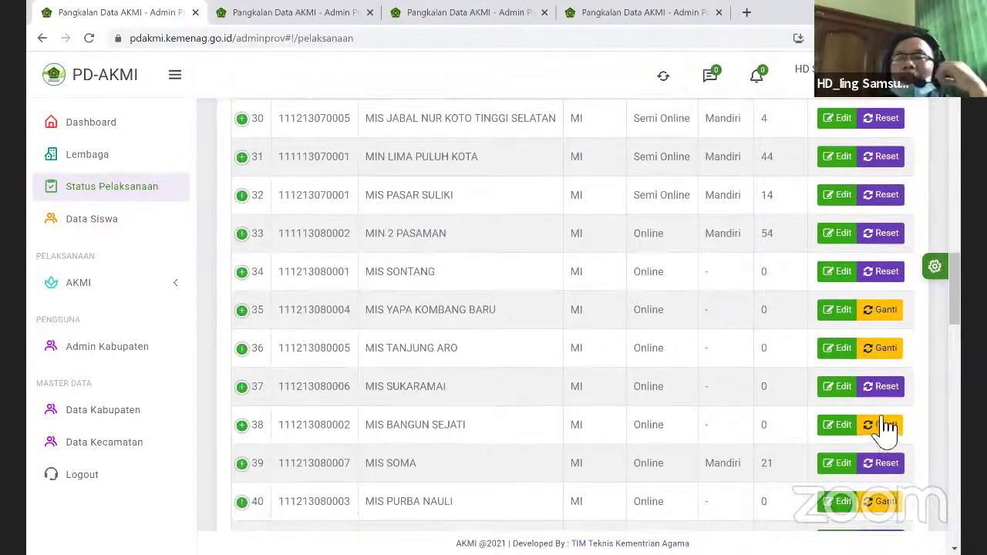
{"action": "scroll", "coordinate": [887, 462], "scroll_direction": "down", "scroll_amount": 1}
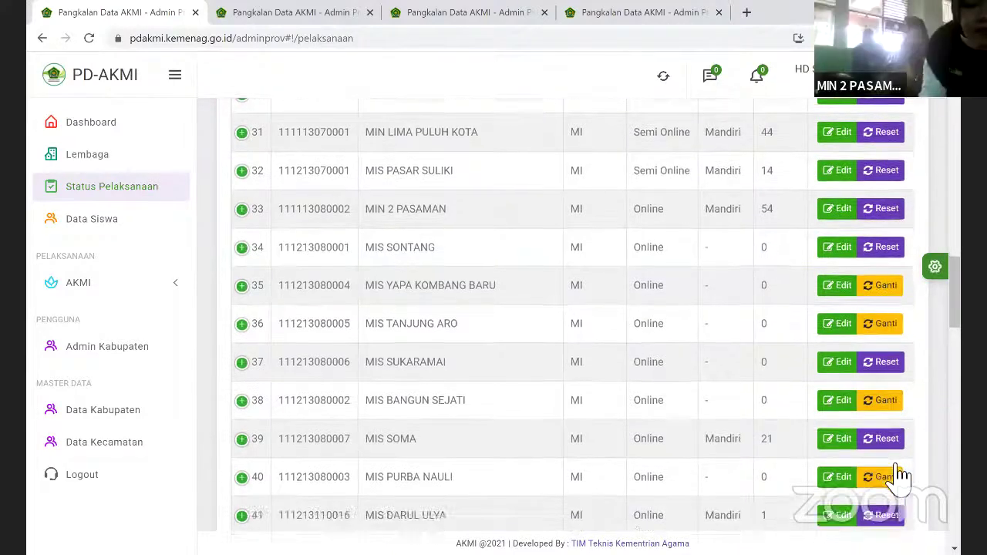
{"action": "scroll", "coordinate": [895, 475], "scroll_direction": "down", "scroll_amount": 1}
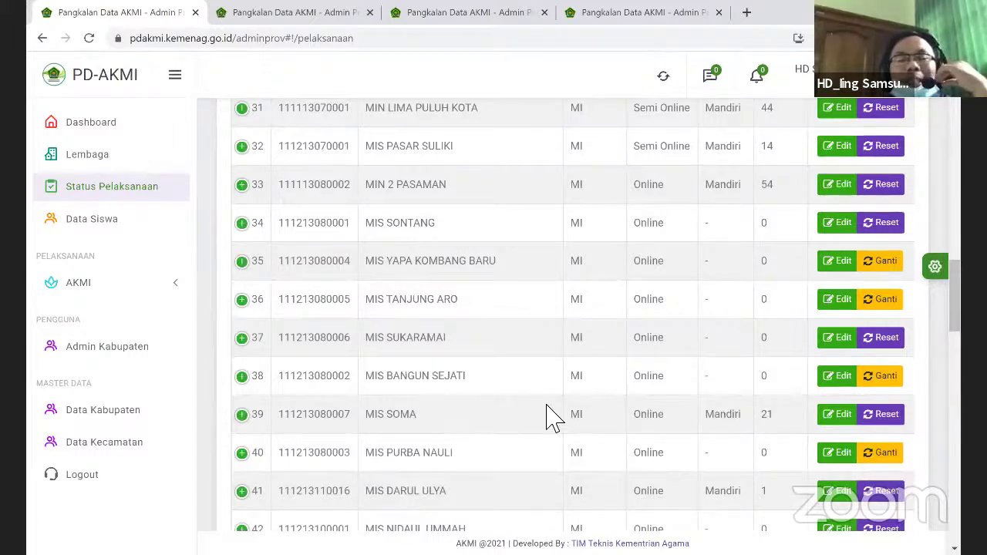
Step: Compare the Ganti and Reset actions of the schools between MIS Yapa Kombang Baru and MIN 1 Solok Selatan
{"action": "left_click", "coordinate": [887, 377]}
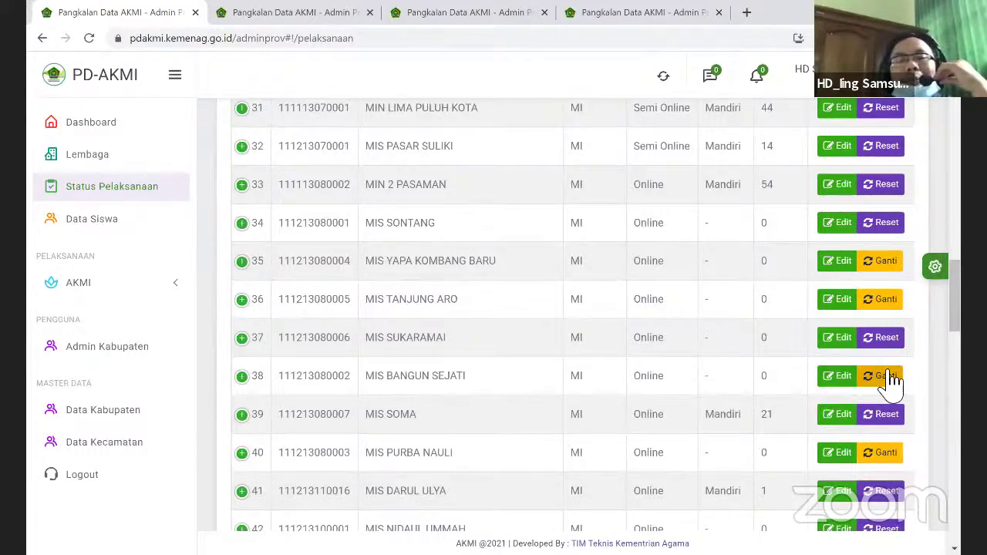
{"action": "scroll", "coordinate": [891, 381], "scroll_direction": "down", "scroll_amount": 3}
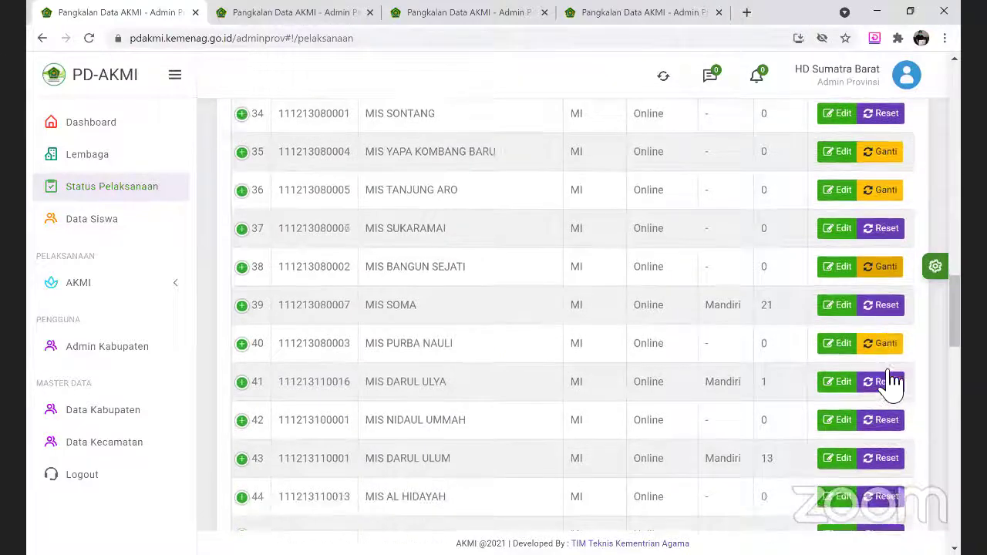
{"action": "scroll", "coordinate": [891, 382], "scroll_direction": "down", "scroll_amount": 5}
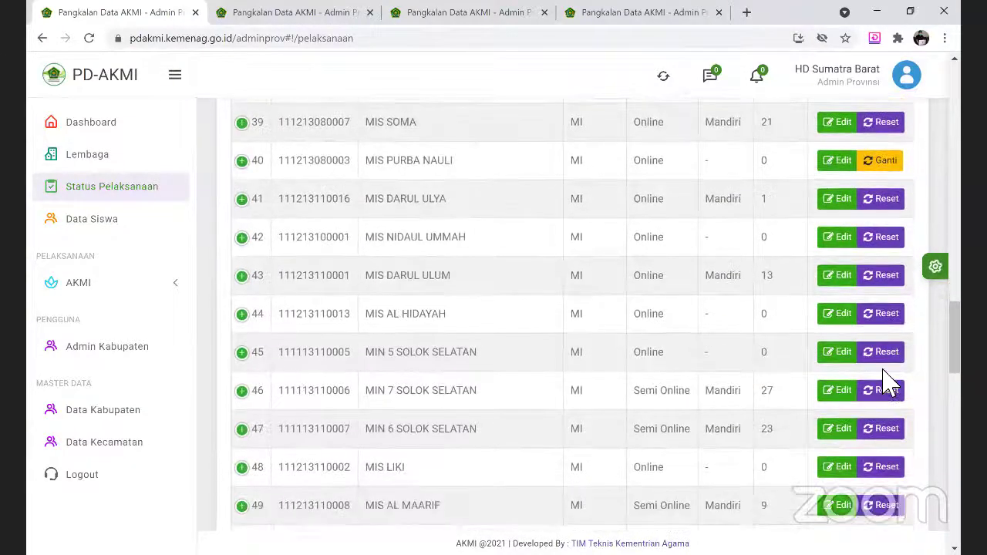
{"action": "scroll", "coordinate": [891, 381], "scroll_direction": "up", "scroll_amount": 1}
{"action": "scroll", "coordinate": [893, 386], "scroll_direction": "down", "scroll_amount": 1}
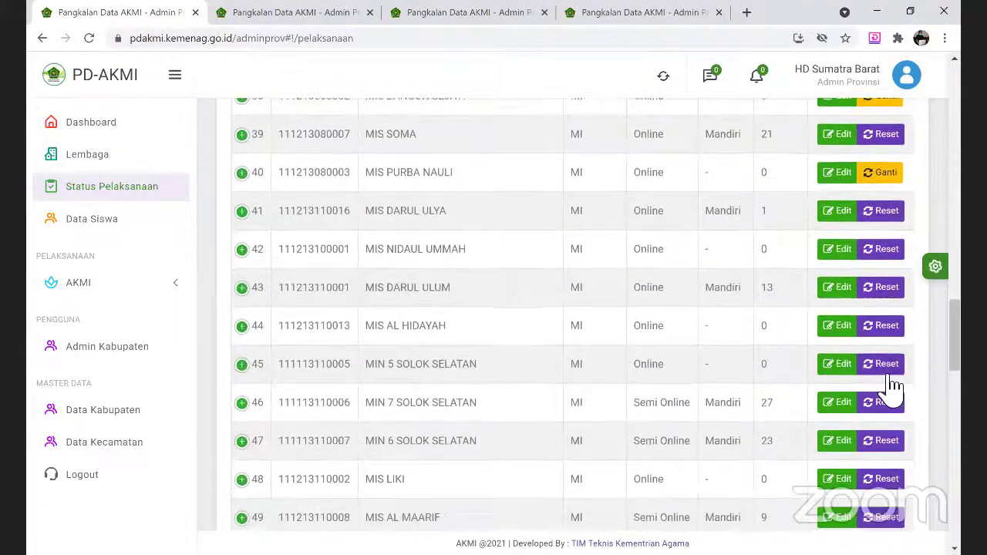
{"action": "scroll", "coordinate": [892, 385], "scroll_direction": "down", "scroll_amount": 5}
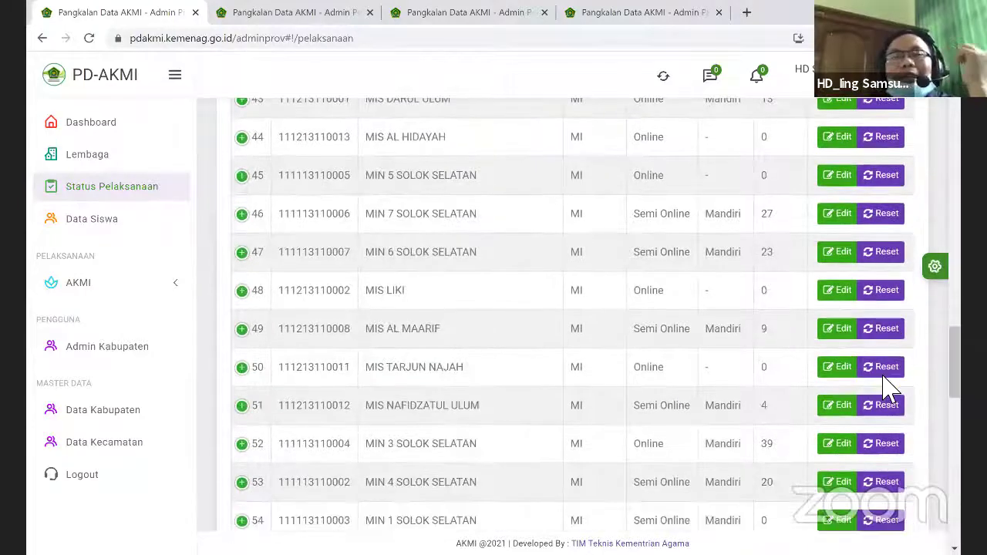
{"action": "scroll", "coordinate": [891, 389], "scroll_direction": "up", "scroll_amount": 8}
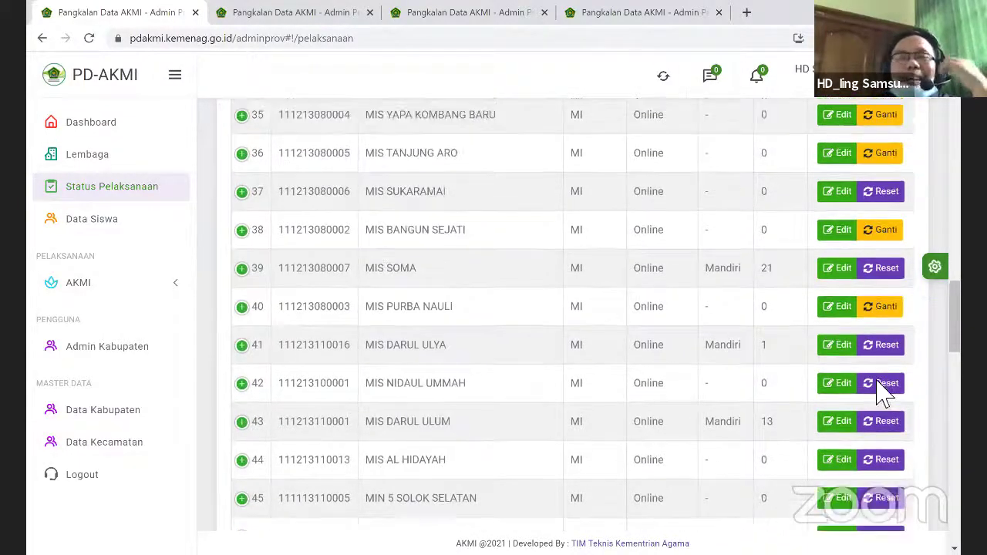
{"action": "scroll", "coordinate": [884, 394], "scroll_direction": "up", "scroll_amount": 3}
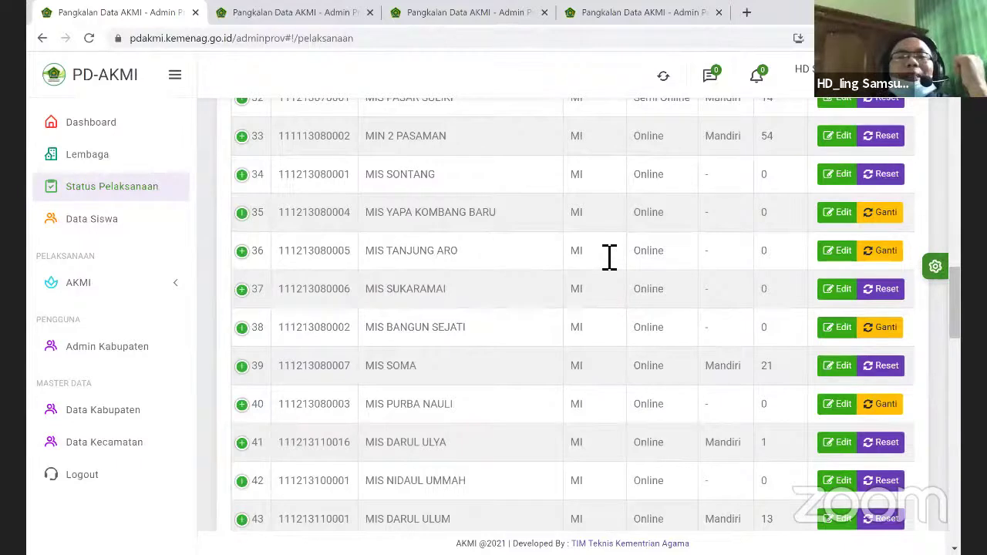
Step: Check which schools between MIS Yapa Kombang Baru and MIS Mata Air offer the Ganti action instead of Reset
{"action": "left_click", "coordinate": [883, 330]}
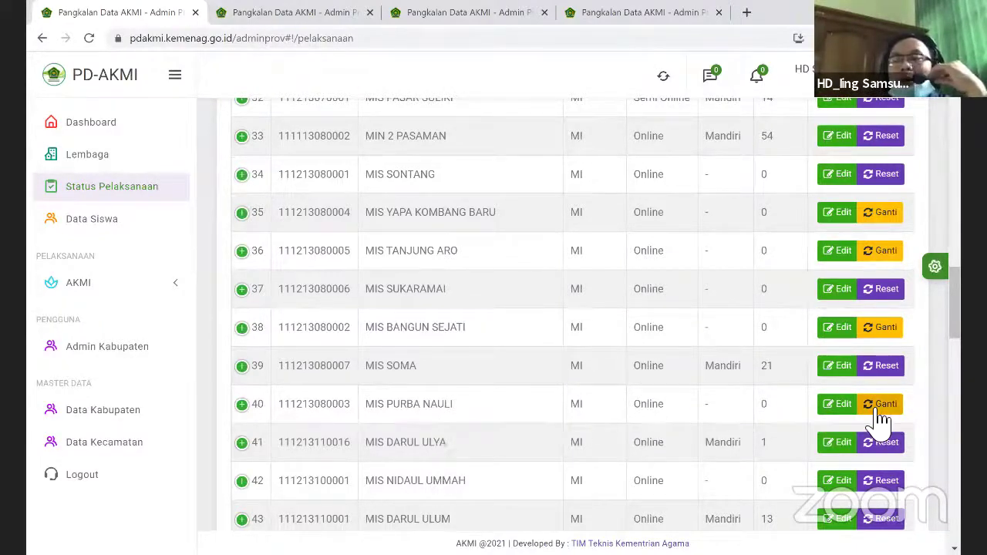
{"action": "scroll", "coordinate": [879, 420], "scroll_direction": "down", "scroll_amount": 1}
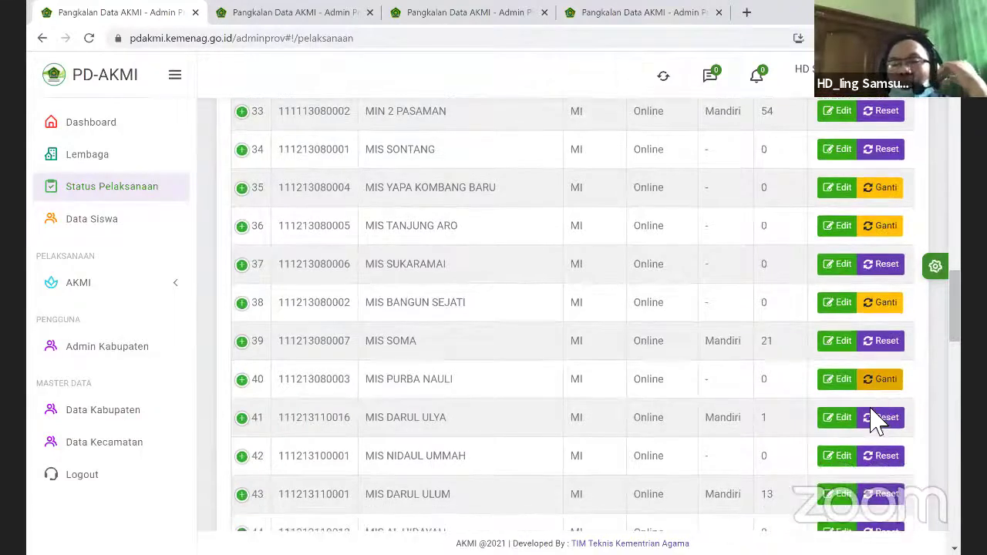
{"action": "scroll", "coordinate": [879, 421], "scroll_direction": "down", "scroll_amount": 3}
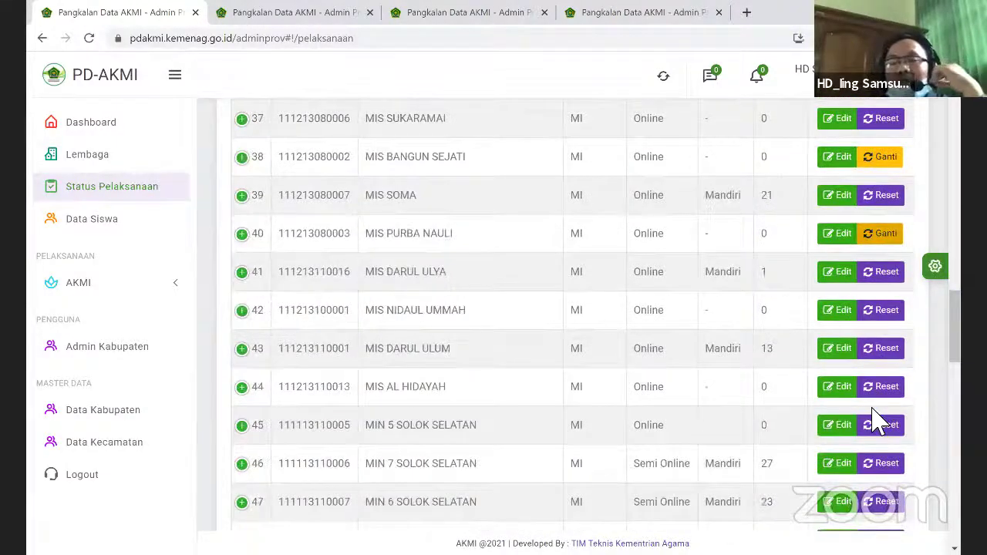
{"action": "scroll", "coordinate": [880, 421], "scroll_direction": "down", "scroll_amount": 2}
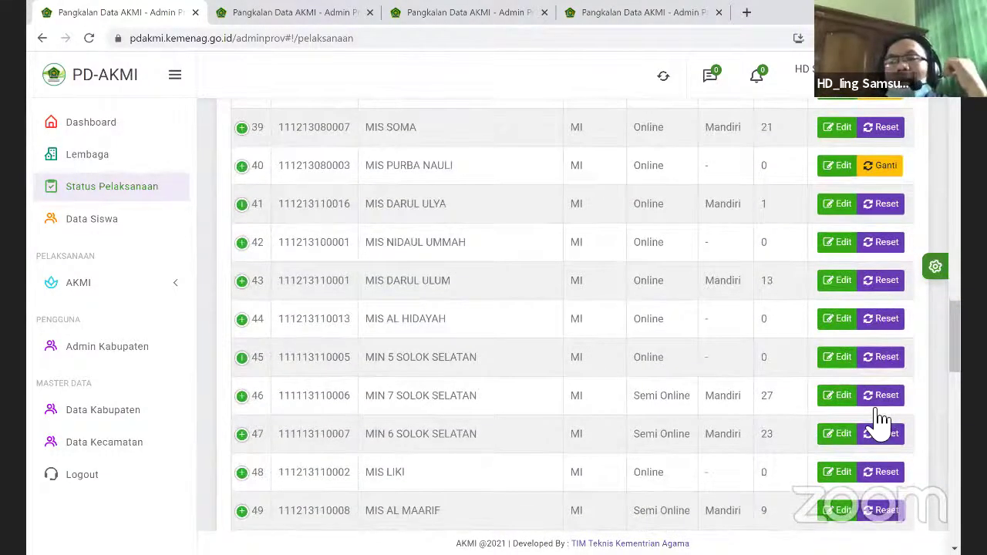
{"action": "scroll", "coordinate": [880, 420], "scroll_direction": "down", "scroll_amount": 7}
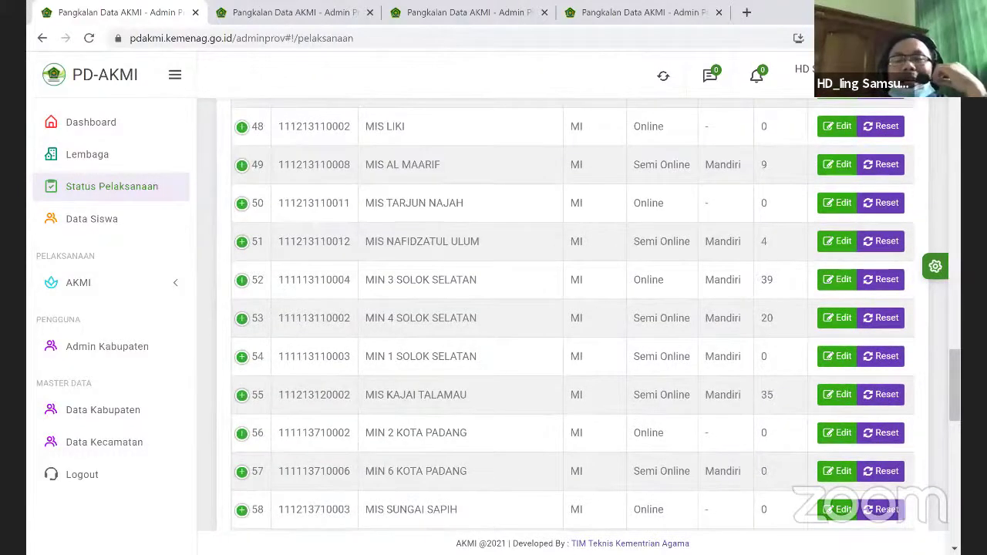
{"action": "scroll", "coordinate": [895, 425], "scroll_direction": "down", "scroll_amount": 3}
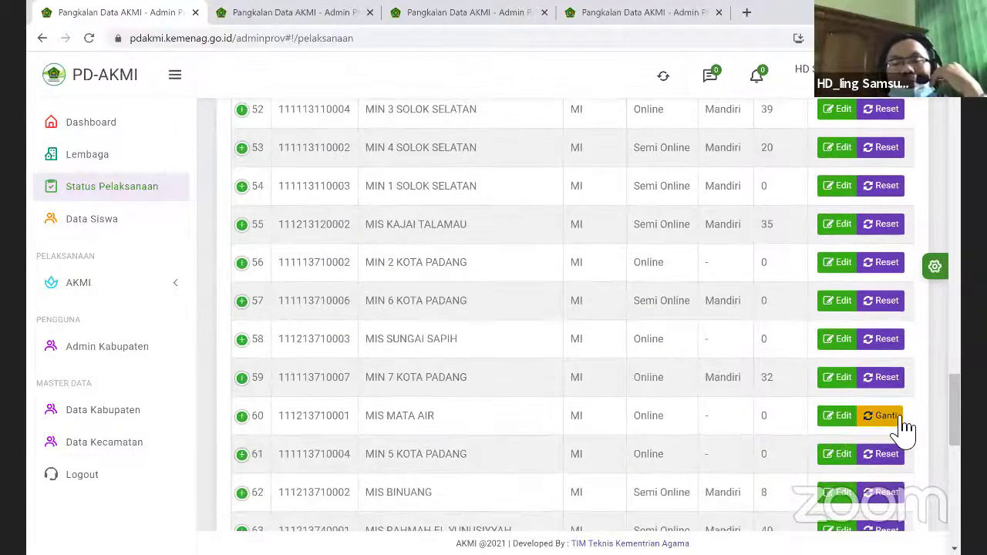
{"action": "scroll", "coordinate": [906, 428], "scroll_direction": "down", "scroll_amount": 1}
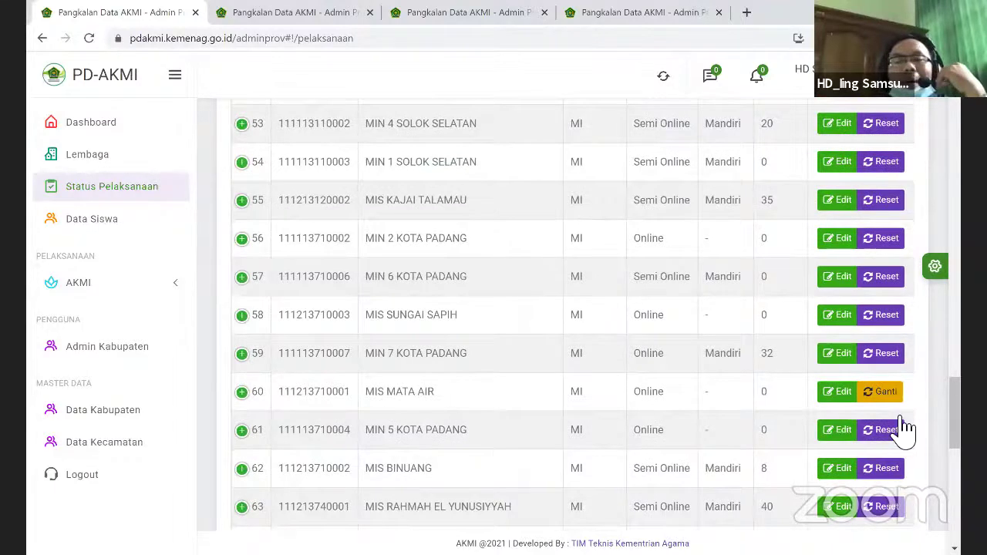
{"action": "scroll", "coordinate": [904, 430], "scroll_direction": "down", "scroll_amount": 1}
{"action": "scroll", "coordinate": [621, 461], "scroll_direction": "down", "scroll_amount": 3}
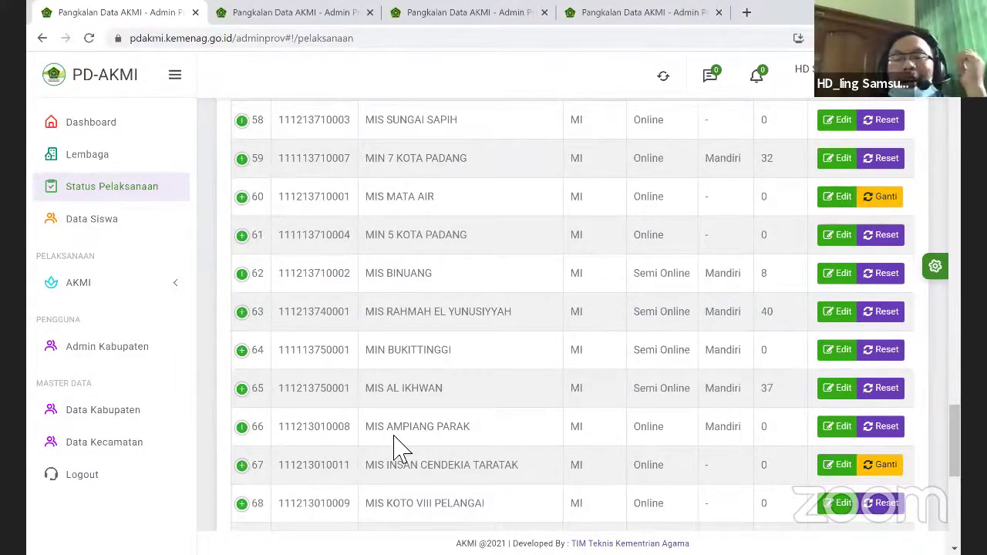
Step: Examine the mode, status, student count and Ganti or Reset action of the remaining schools through MIS Tahfizh Terpadu Nurul Qur'an
{"action": "scroll", "coordinate": [903, 419], "scroll_direction": "down", "scroll_amount": 1}
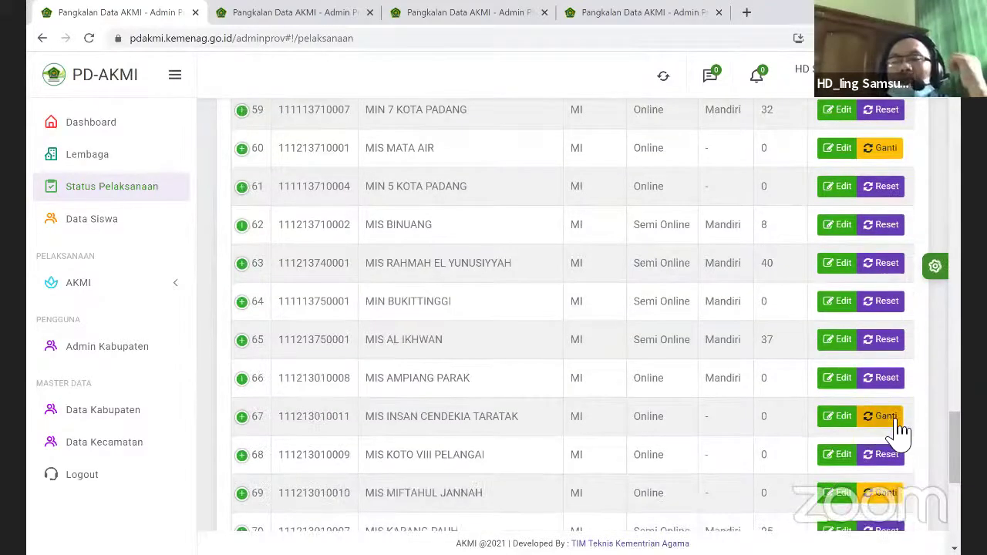
{"action": "scroll", "coordinate": [897, 433], "scroll_direction": "down", "scroll_amount": 1}
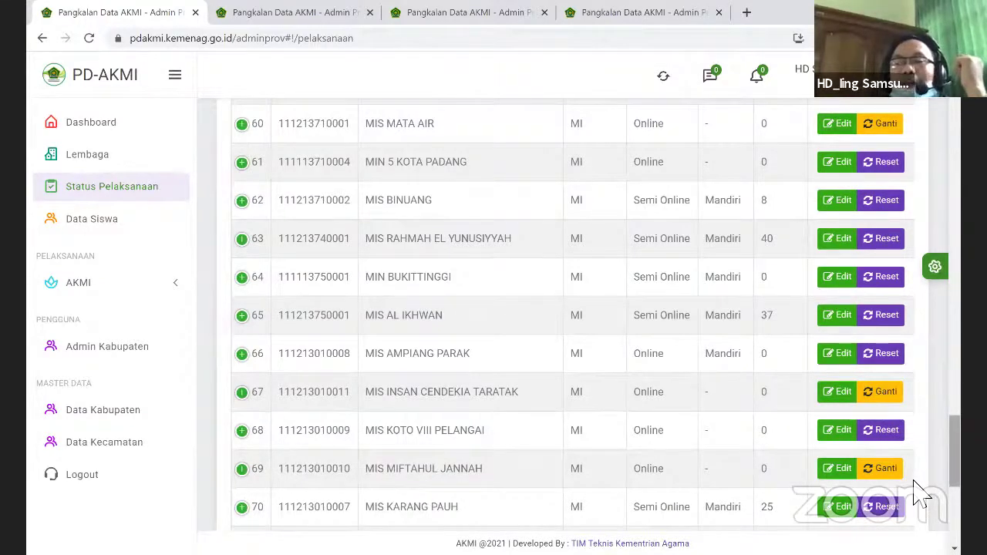
{"action": "scroll", "coordinate": [921, 493], "scroll_direction": "down", "scroll_amount": 1}
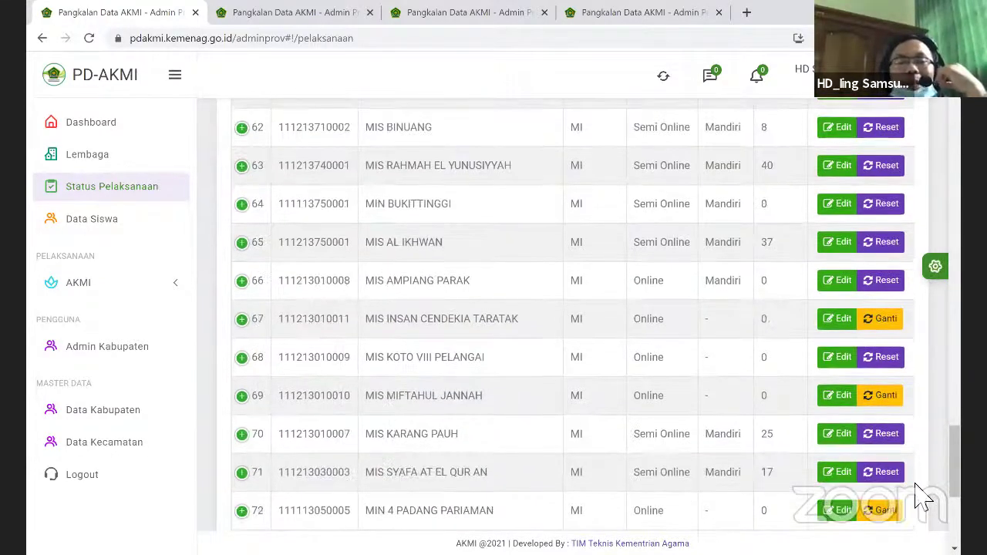
{"action": "scroll", "coordinate": [922, 498], "scroll_direction": "down", "scroll_amount": 1}
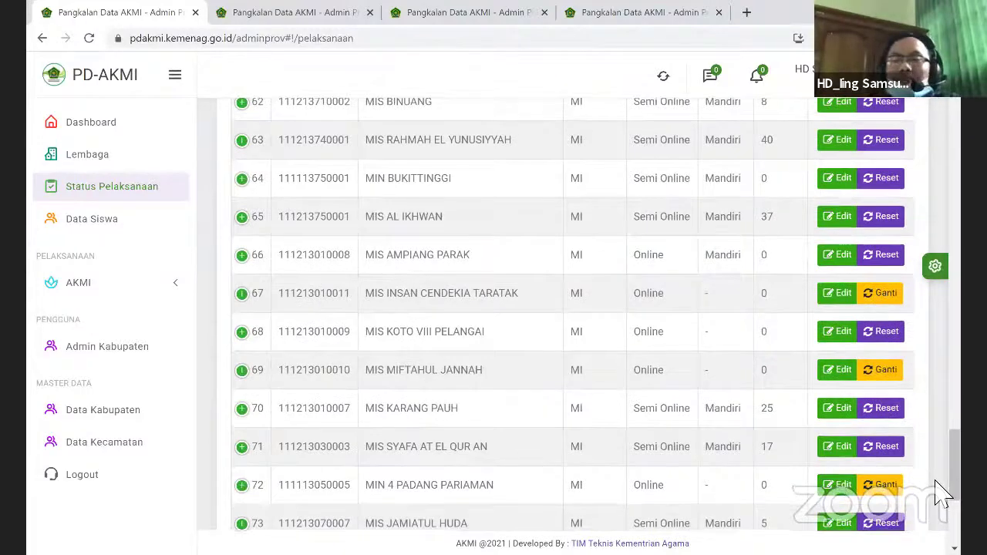
{"action": "scroll", "coordinate": [935, 494], "scroll_direction": "down", "scroll_amount": 1}
{"action": "scroll", "coordinate": [926, 455], "scroll_direction": "down", "scroll_amount": 1}
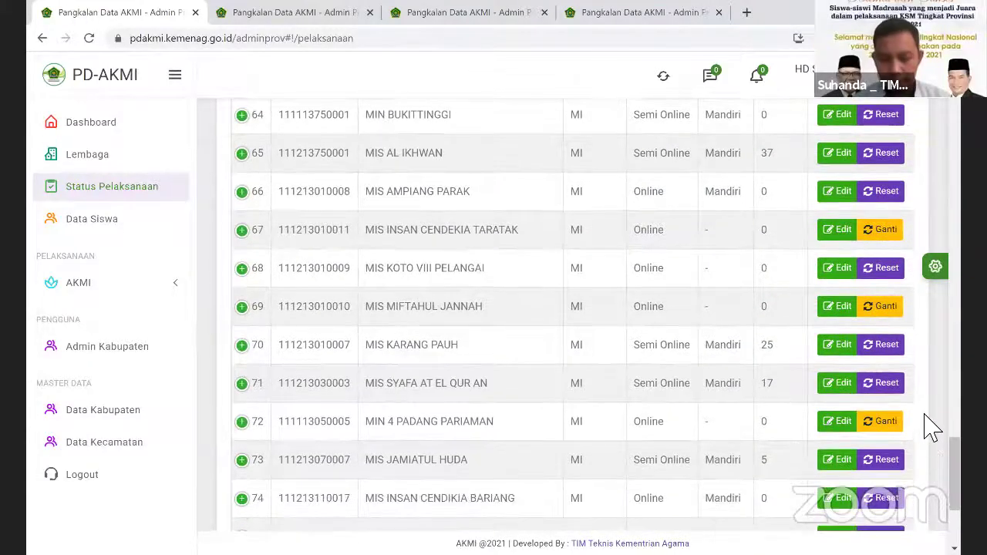
{"action": "scroll", "coordinate": [921, 409], "scroll_direction": "down", "scroll_amount": 1}
{"action": "scroll", "coordinate": [877, 362], "scroll_direction": "down", "scroll_amount": 1}
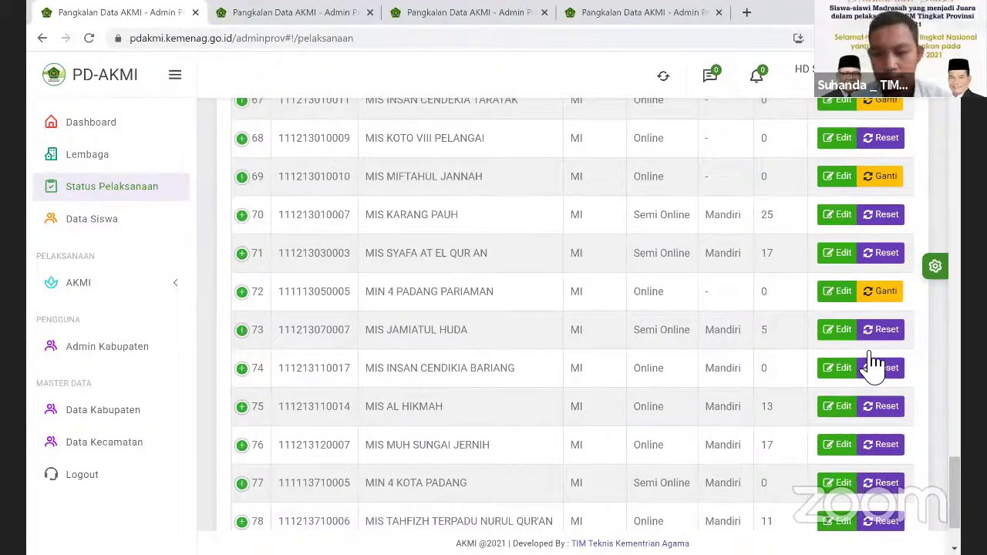
{"action": "scroll", "coordinate": [872, 363], "scroll_direction": "down", "scroll_amount": 1}
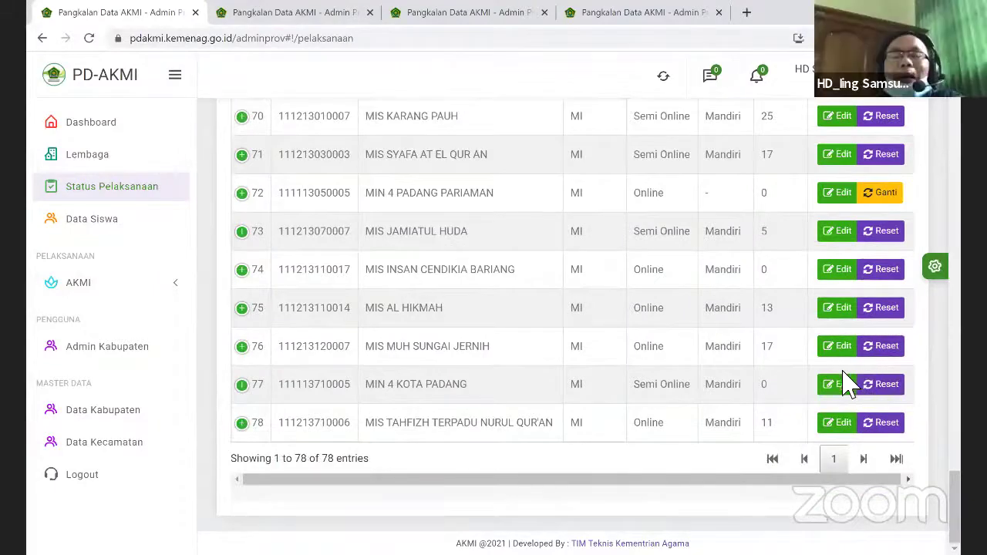
{"action": "scroll", "coordinate": [846, 374], "scroll_direction": "up", "scroll_amount": 2}
{"action": "scroll", "coordinate": [846, 374], "scroll_direction": "up", "scroll_amount": 4}
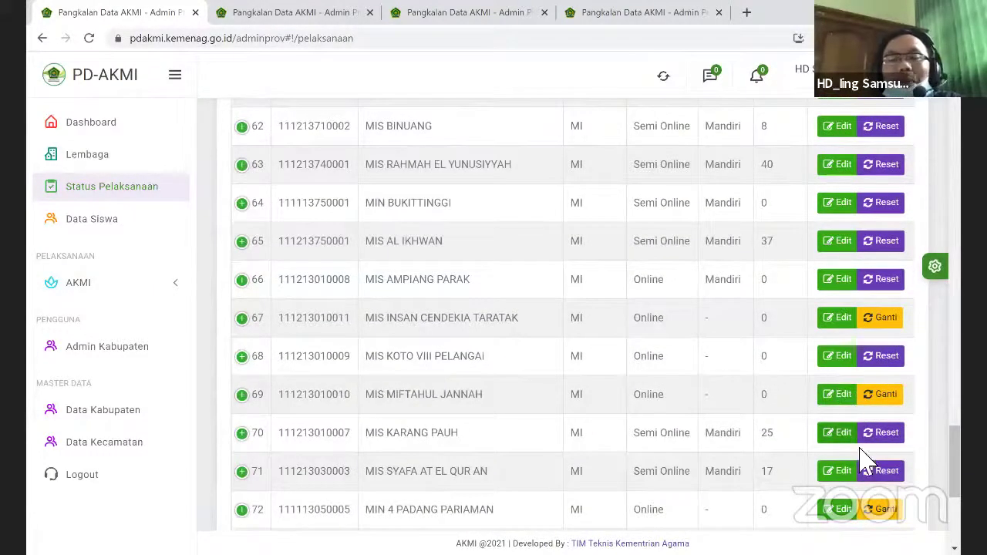
{"action": "scroll", "coordinate": [802, 505], "scroll_direction": "down", "scroll_amount": 1}
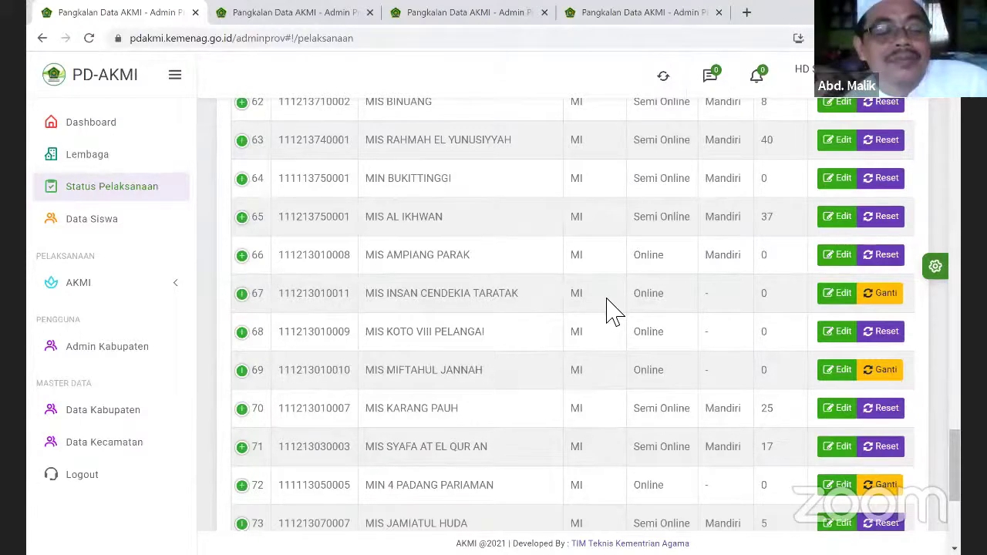
Step: Open the AKMI Cek Kesiapan page and examine the students' participant number, period, room and session readiness
{"action": "scroll", "coordinate": [615, 297], "scroll_direction": "up", "scroll_amount": 20}
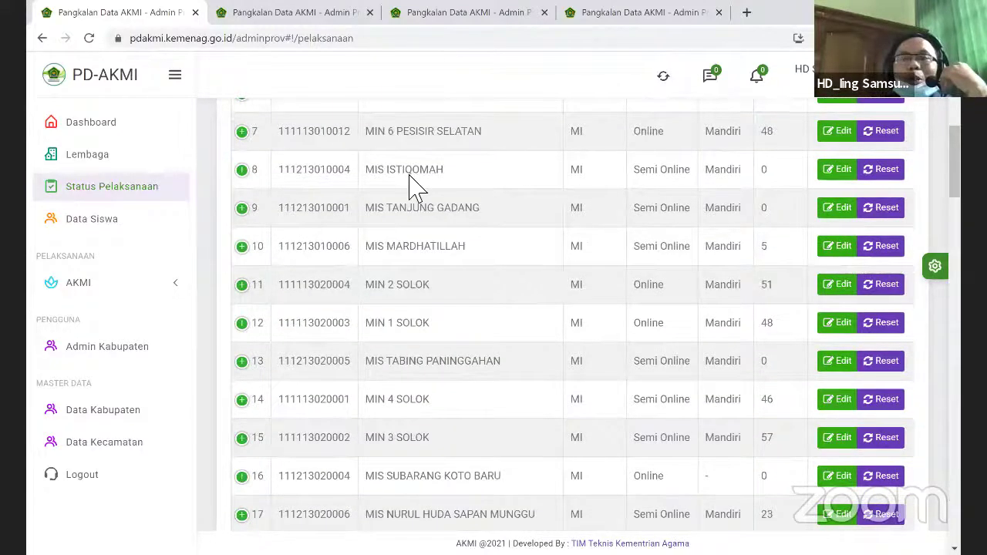
{"action": "scroll", "coordinate": [412, 185], "scroll_direction": "up", "scroll_amount": 5}
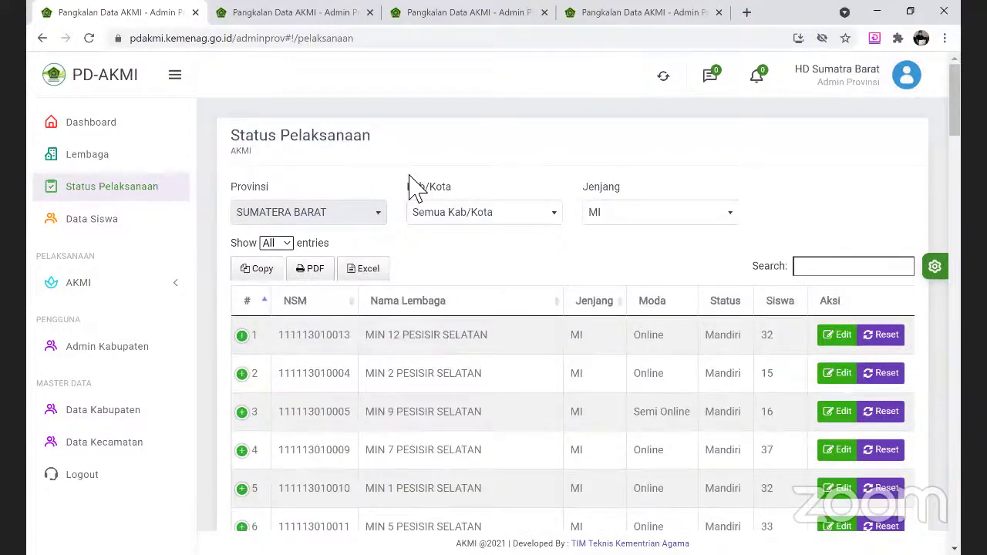
{"action": "left_click", "coordinate": [150, 300]}
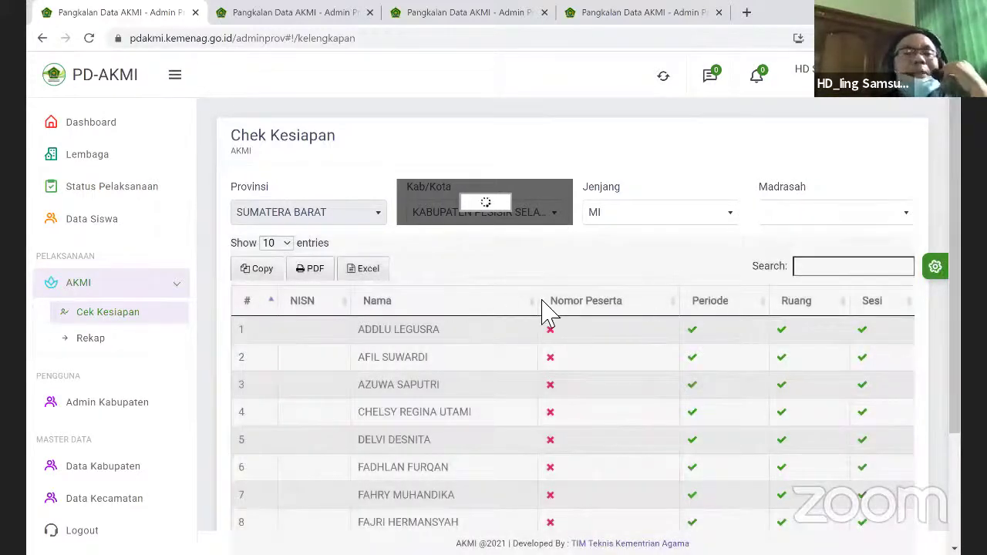
{"action": "scroll", "coordinate": [544, 312], "scroll_direction": "down", "scroll_amount": 1}
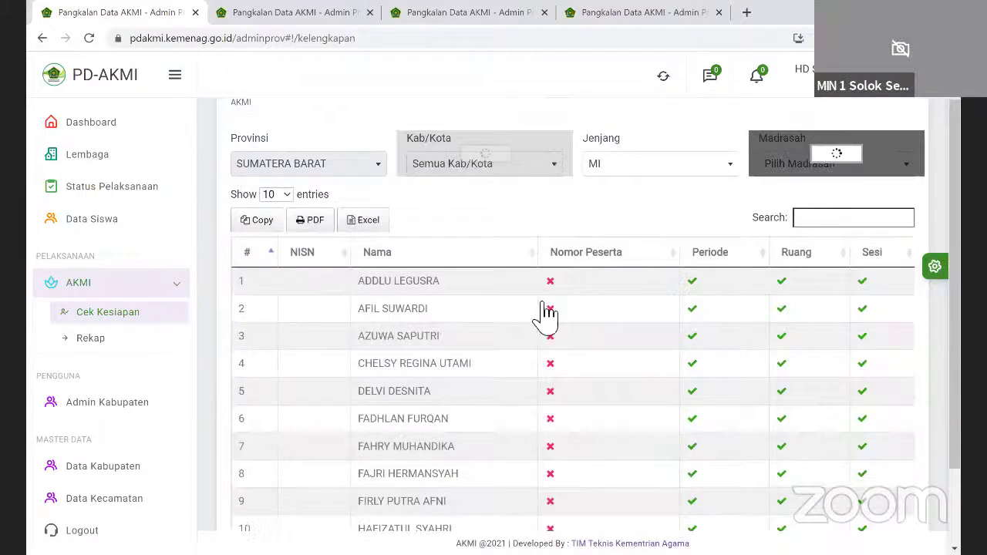
{"action": "scroll", "coordinate": [571, 324], "scroll_direction": "down", "scroll_amount": 2}
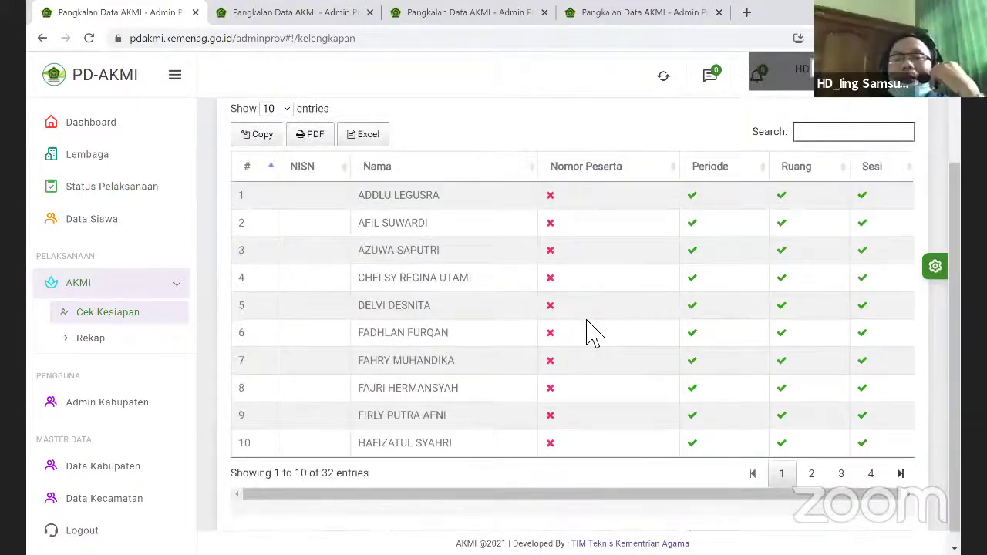
{"action": "scroll", "coordinate": [594, 333], "scroll_direction": "up", "scroll_amount": 1}
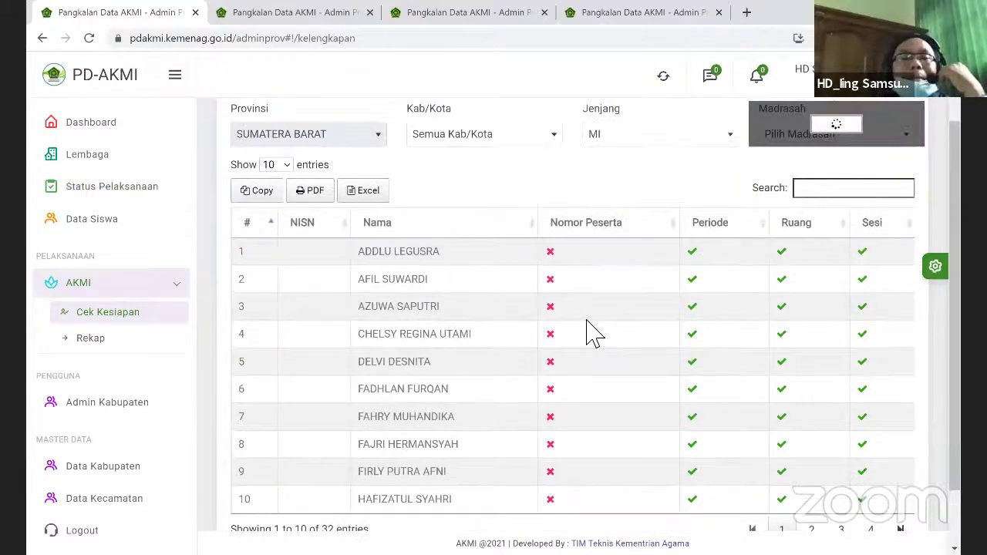
{"action": "scroll", "coordinate": [594, 333], "scroll_direction": "down", "scroll_amount": 2}
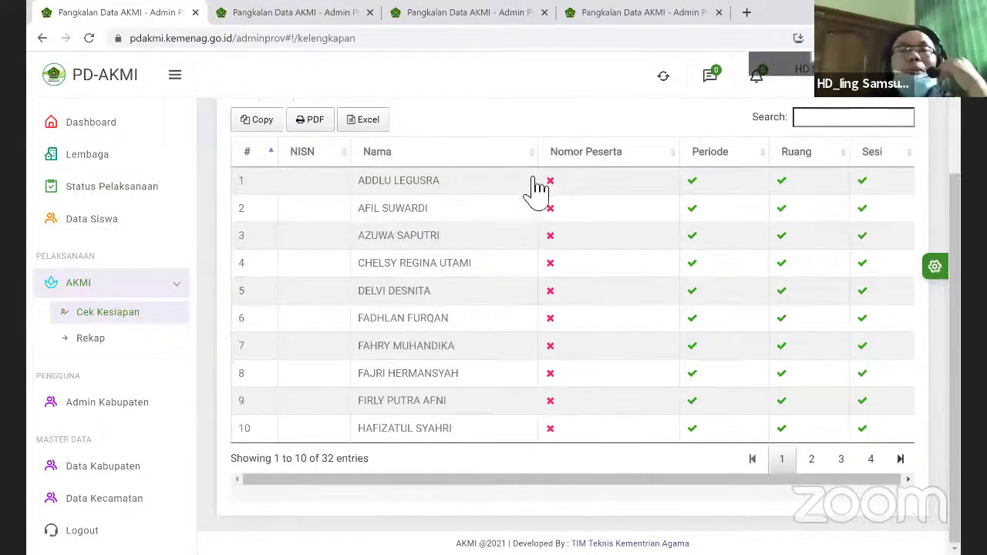
{"action": "scroll", "coordinate": [538, 188], "scroll_direction": "up", "scroll_amount": 2}
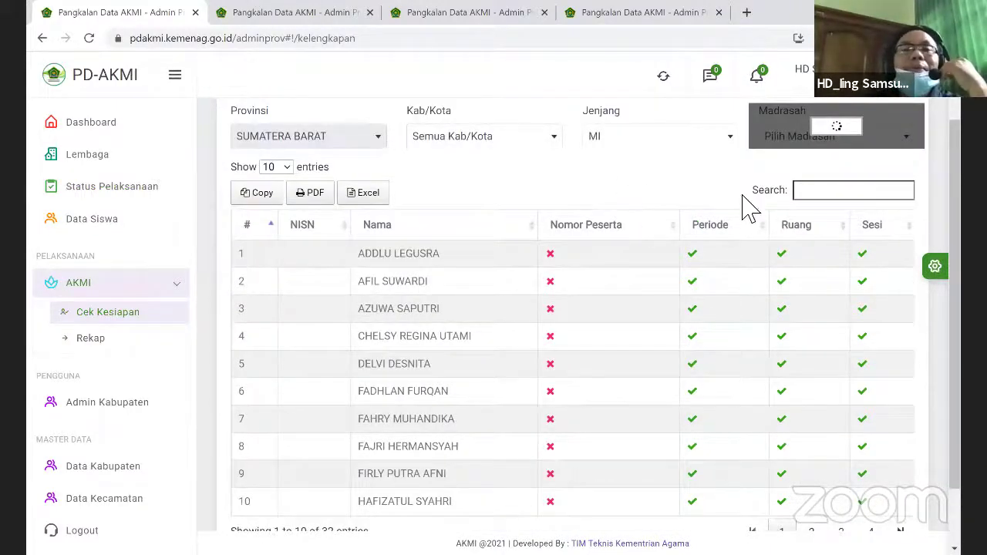
{"action": "scroll", "coordinate": [103, 370], "scroll_direction": "up", "scroll_amount": 1}
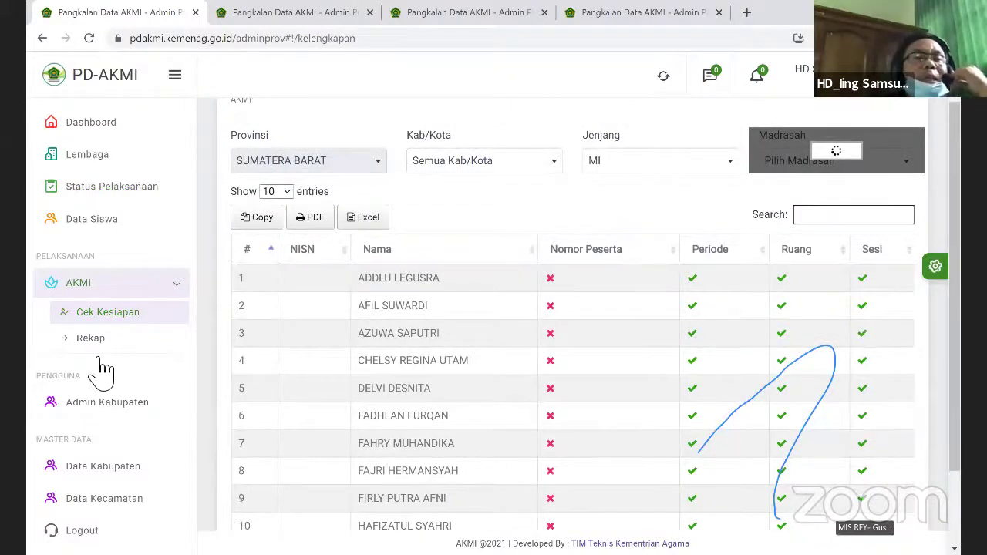
{"action": "scroll", "coordinate": [99, 375], "scroll_direction": "up", "scroll_amount": 2}
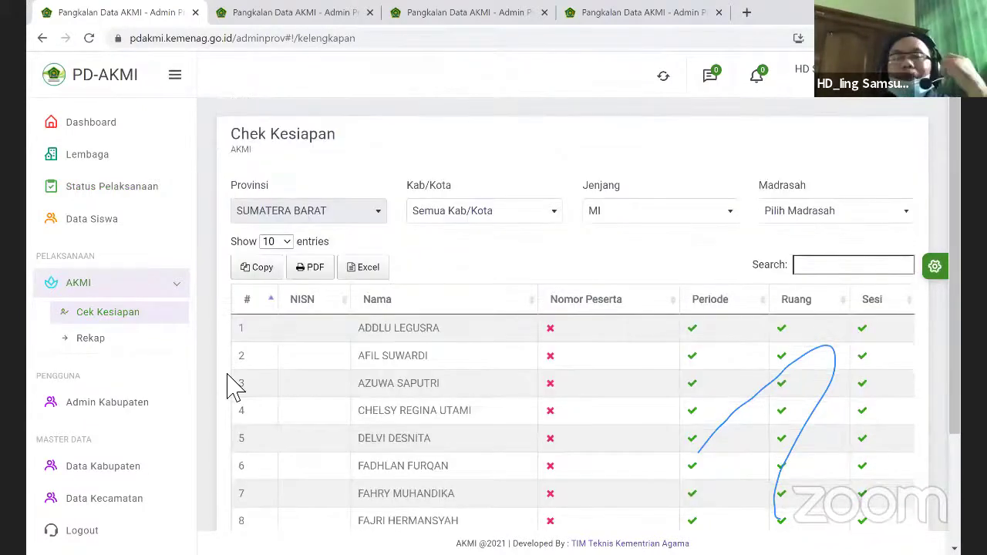
Step: Open the AKMI Rekap page and show all entries in the Data Rekap table
{"action": "left_click", "coordinate": [90, 337]}
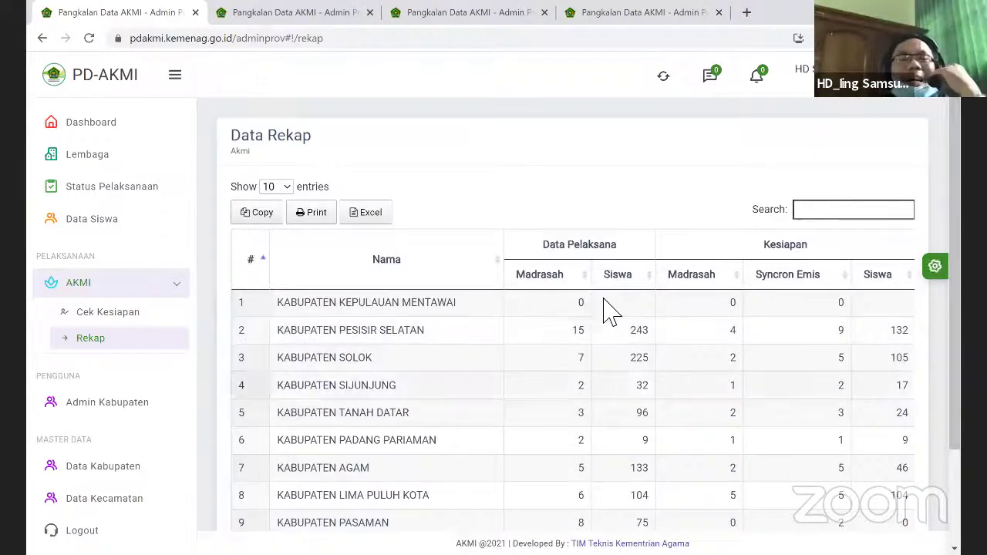
{"action": "scroll", "coordinate": [577, 287], "scroll_direction": "down", "scroll_amount": 2}
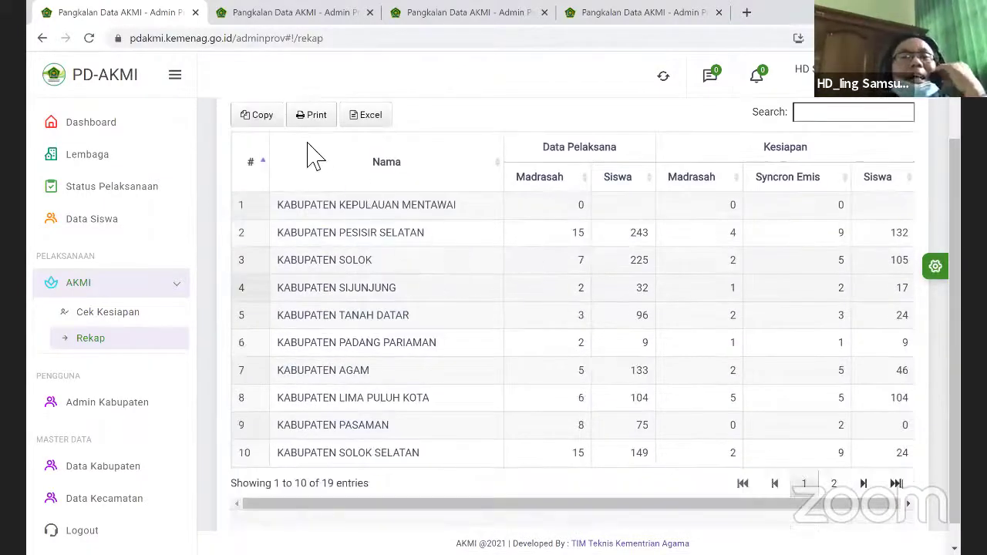
{"action": "scroll", "coordinate": [313, 158], "scroll_direction": "up", "scroll_amount": 1}
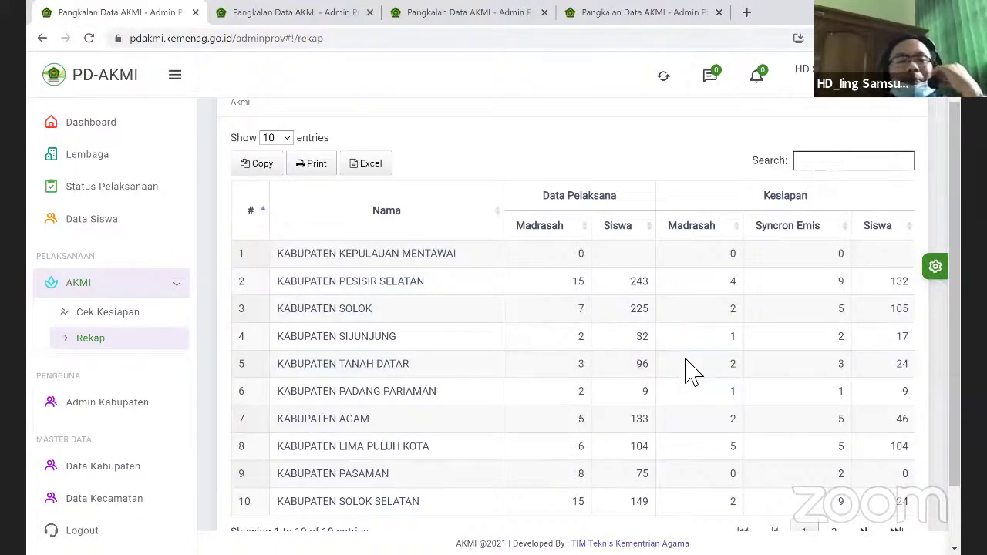
{"action": "key", "text": "End"}
Step: Compare the Data Pelaksana and Kesiapan figures for madrasah, Syncron Emis and students across the kabupaten and kota
{"action": "scroll", "coordinate": [687, 372], "scroll_direction": "down", "scroll_amount": 4}
{"action": "scroll", "coordinate": [690, 370], "scroll_direction": "up", "scroll_amount": 2}
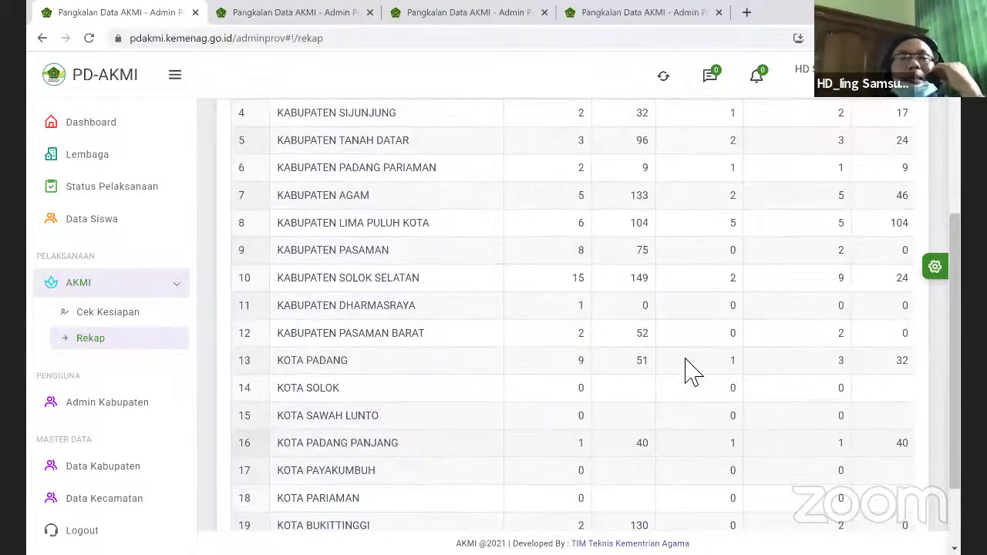
{"action": "scroll", "coordinate": [494, 313], "scroll_direction": "up", "scroll_amount": 4}
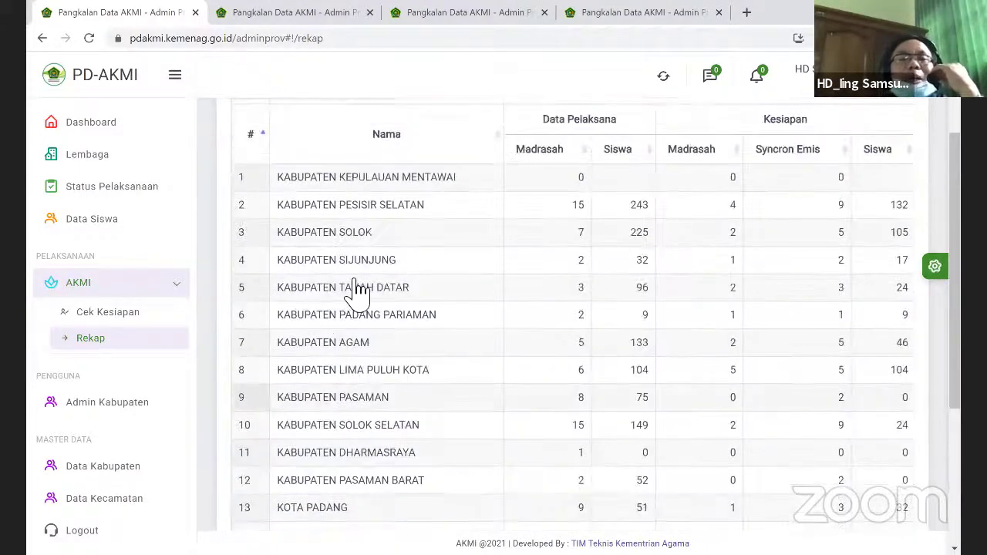
{"action": "scroll", "coordinate": [594, 285], "scroll_direction": "up", "scroll_amount": 2}
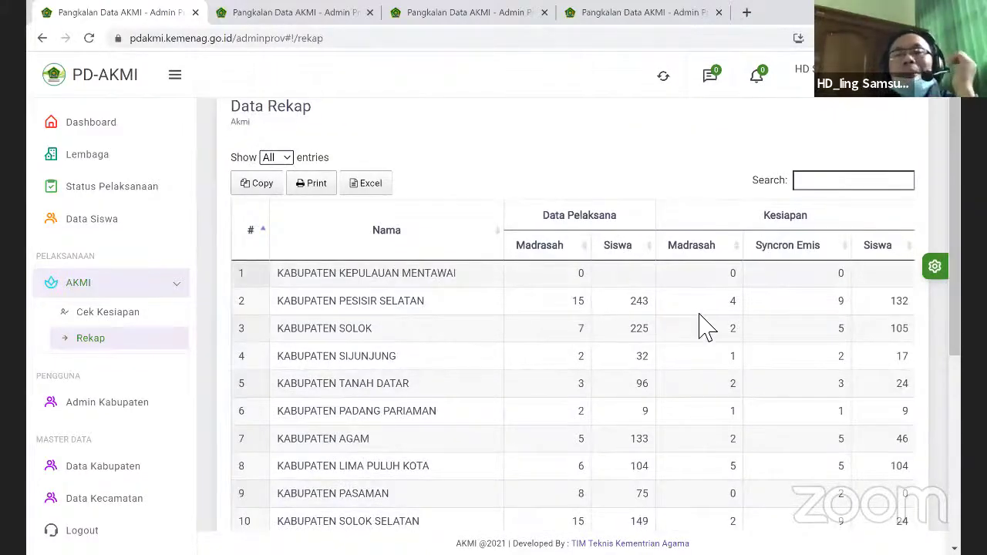
{"action": "scroll", "coordinate": [693, 314], "scroll_direction": "down", "scroll_amount": 1}
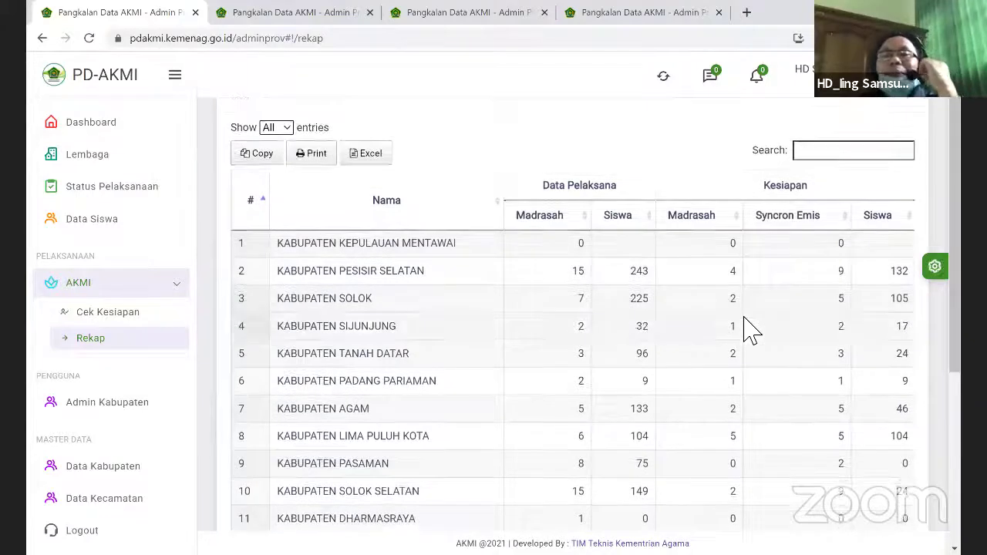
{"action": "scroll", "coordinate": [702, 297], "scroll_direction": "up", "scroll_amount": 1}
{"action": "scroll", "coordinate": [656, 266], "scroll_direction": "down", "scroll_amount": 1}
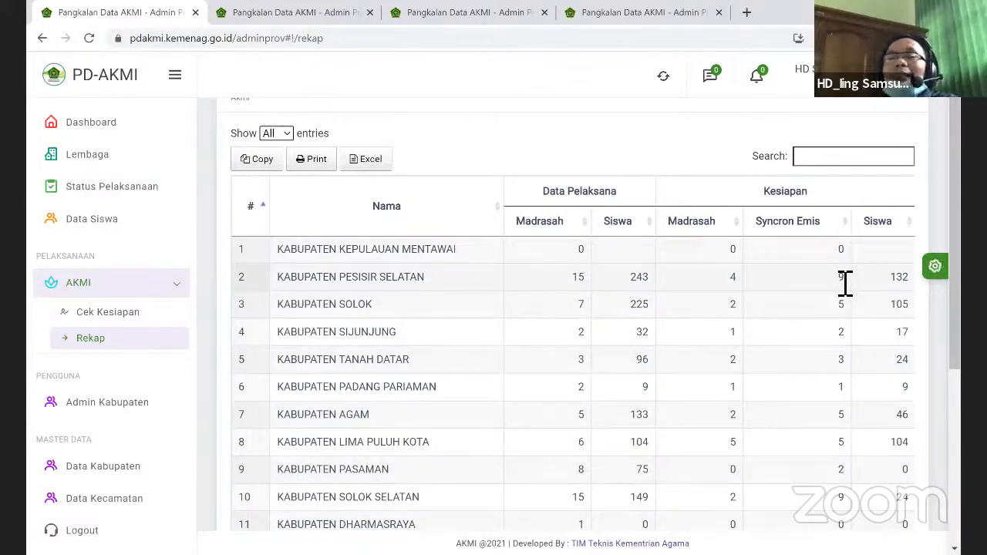
{"action": "scroll", "coordinate": [733, 308], "scroll_direction": "down", "scroll_amount": 1}
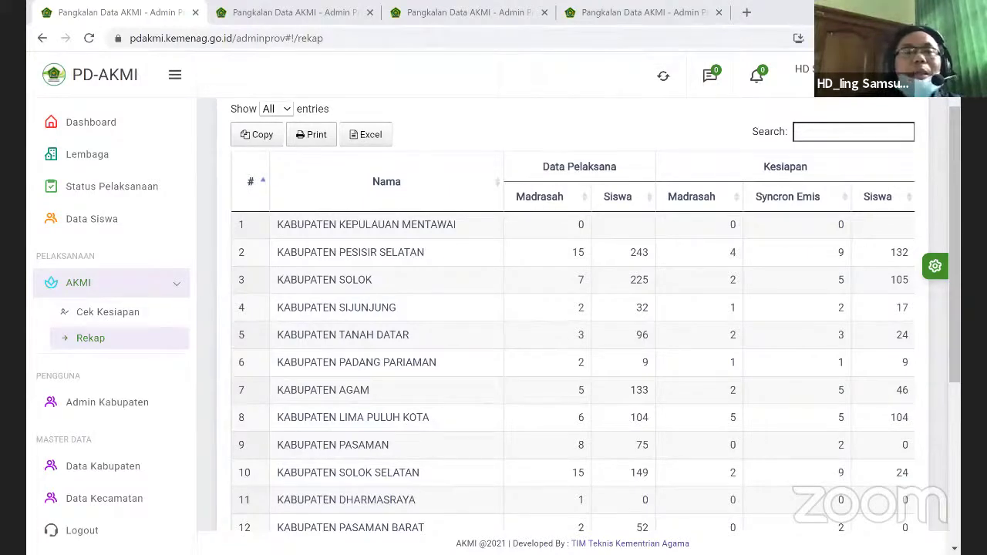
{"action": "scroll", "coordinate": [192, 185], "scroll_direction": "up", "scroll_amount": 1}
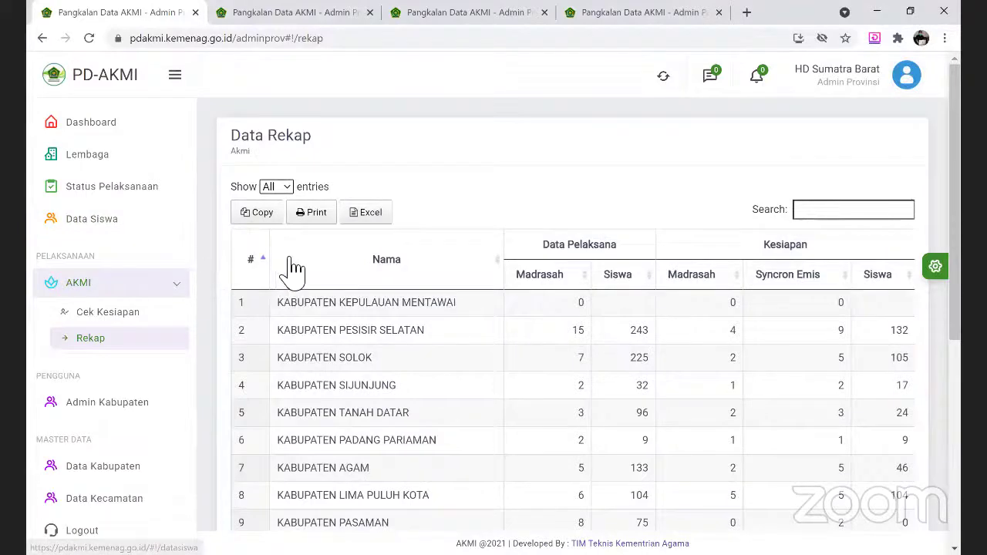
{"action": "scroll", "coordinate": [295, 270], "scroll_direction": "down", "scroll_amount": 1}
{"action": "scroll", "coordinate": [335, 278], "scroll_direction": "up", "scroll_amount": 1}
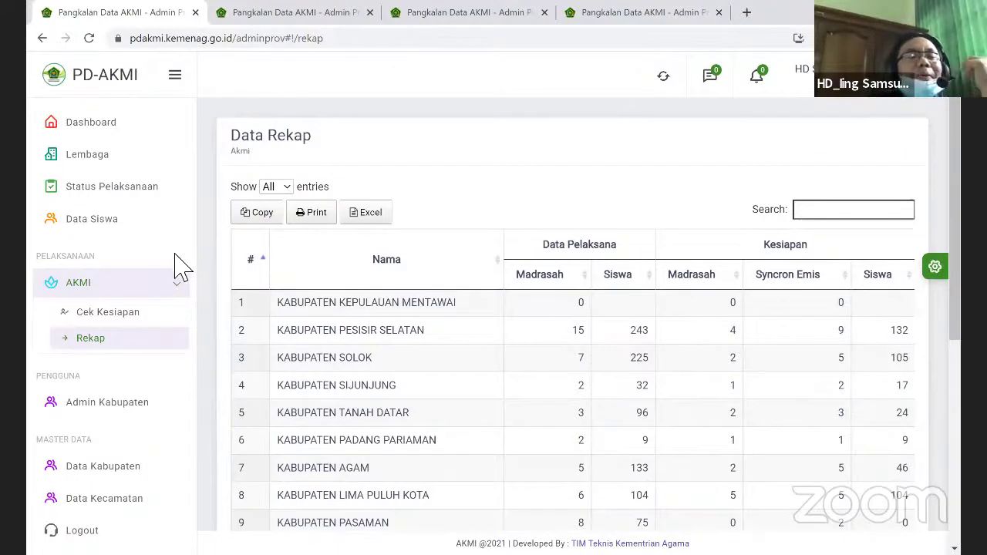
Step: Check the Data Lembaga page and read the Validasi Akhir Pendataan AKMI notice on the Dashboard
{"action": "left_click", "coordinate": [87, 158]}
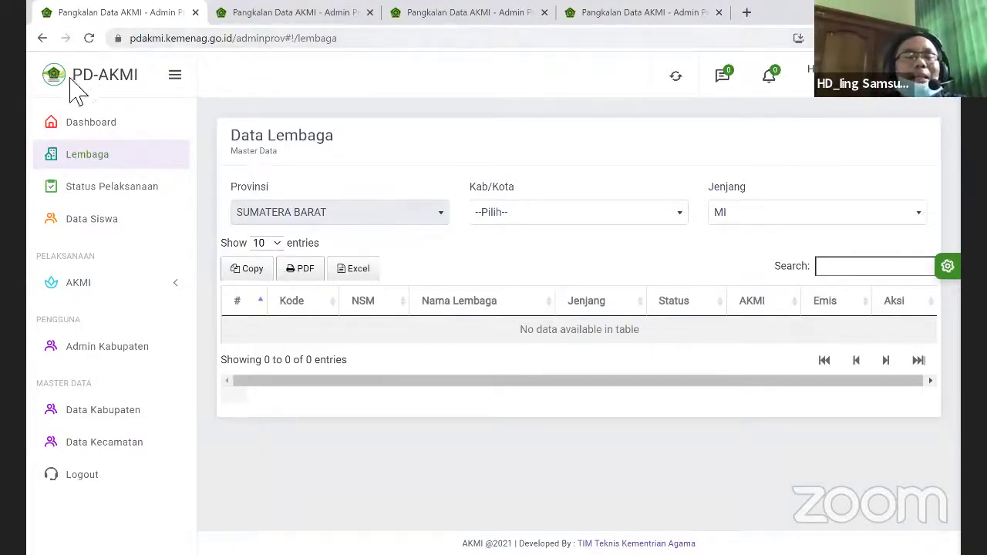
{"action": "left_click", "coordinate": [111, 131]}
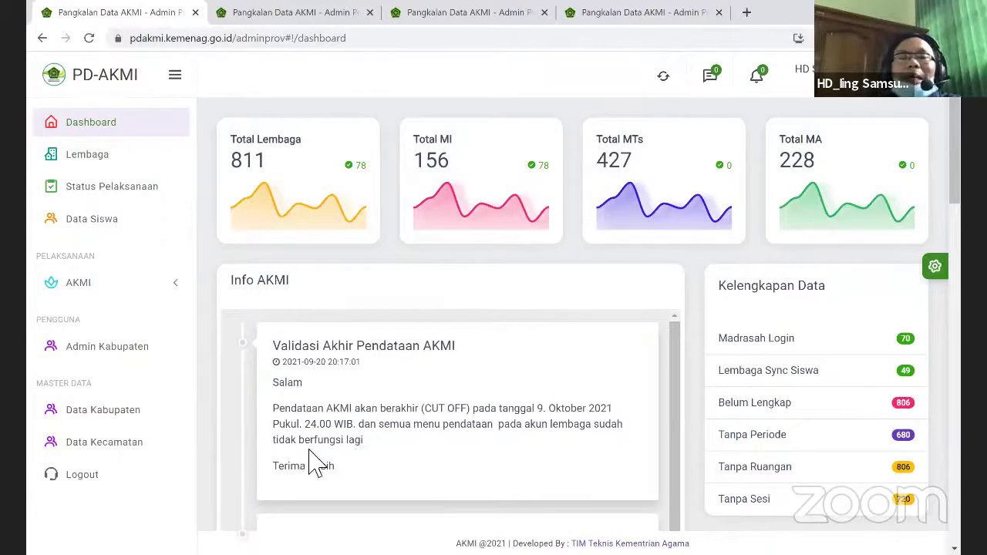
{"action": "scroll", "coordinate": [432, 351], "scroll_direction": "down", "scroll_amount": 1}
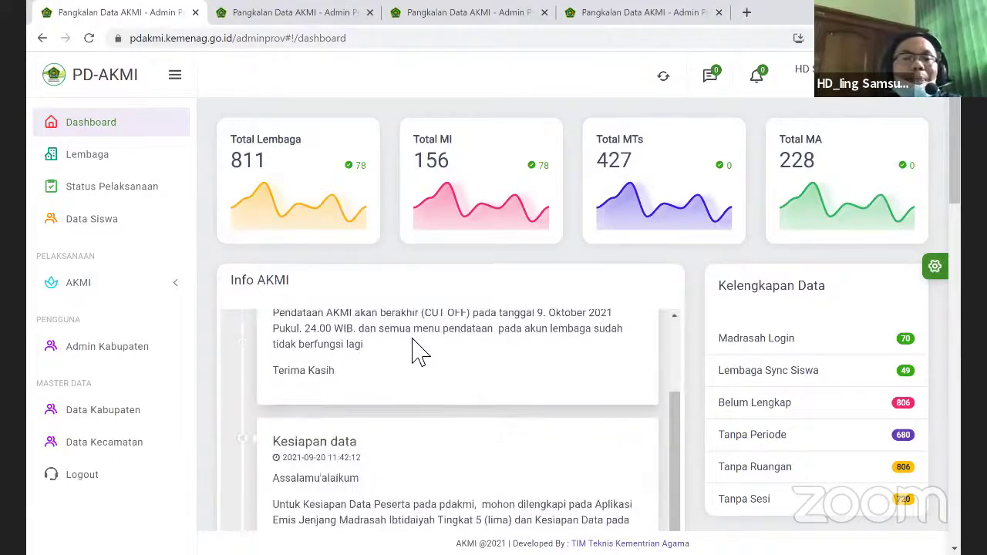
{"action": "scroll", "coordinate": [424, 348], "scroll_direction": "up", "scroll_amount": 1}
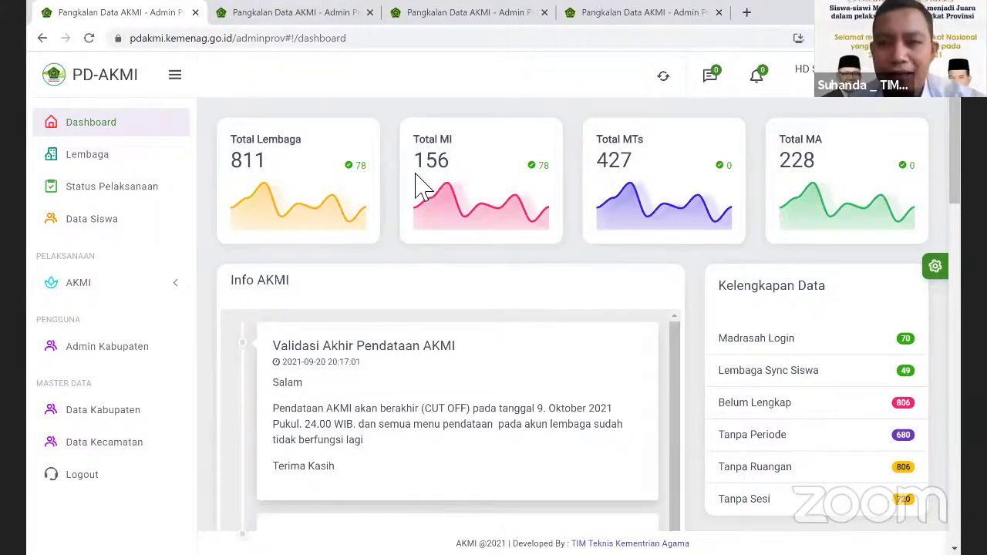
{"action": "scroll", "coordinate": [559, 270], "scroll_direction": "down", "scroll_amount": 1}
{"action": "scroll", "coordinate": [460, 144], "scroll_direction": "up", "scroll_amount": 1}
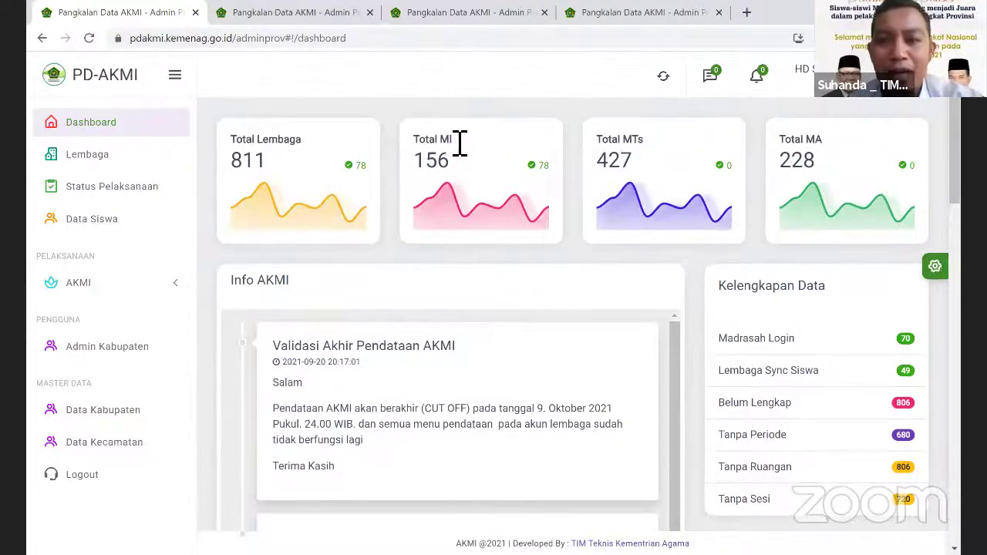
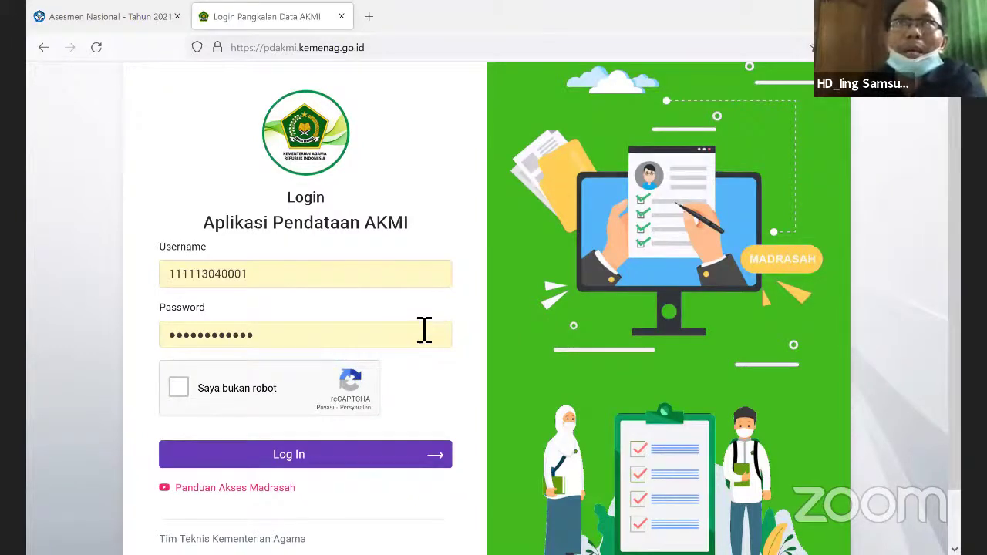
Step: Complete the Saya bukan robot check and log in to Aplikasi Pendataan AKMI with the prefilled madrasah account
{"action": "left_click", "coordinate": [175, 390]}
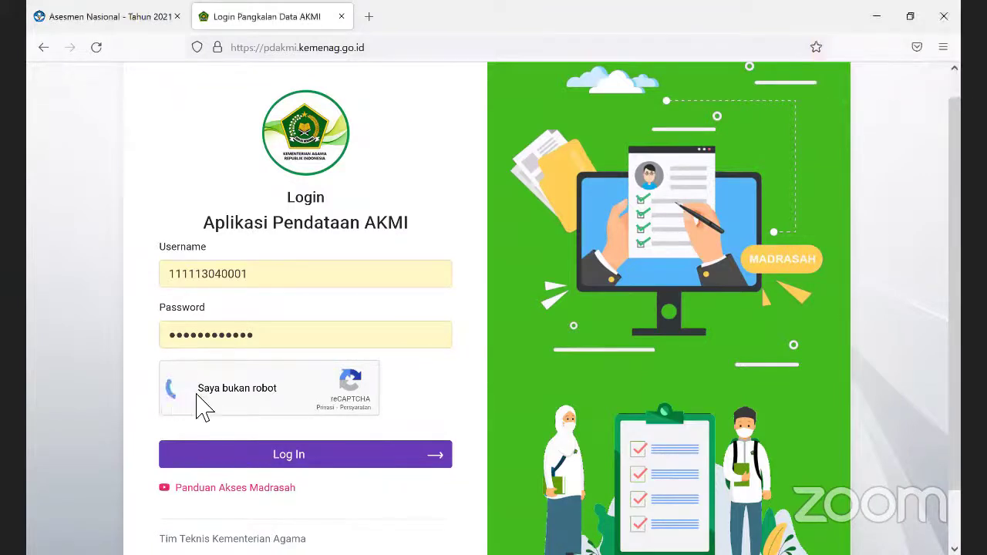
{"action": "left_click", "coordinate": [287, 466]}
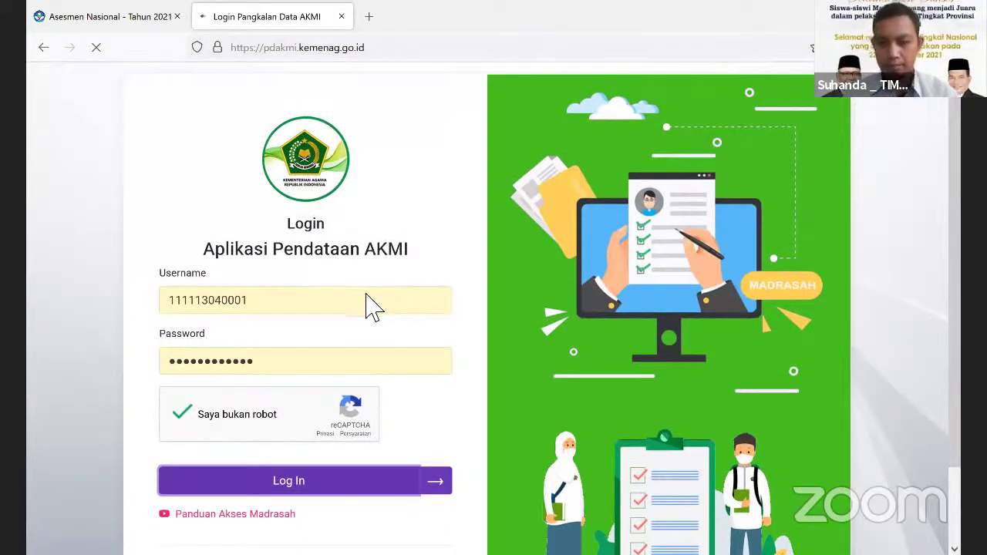
{"action": "left_click", "coordinate": [333, 486]}
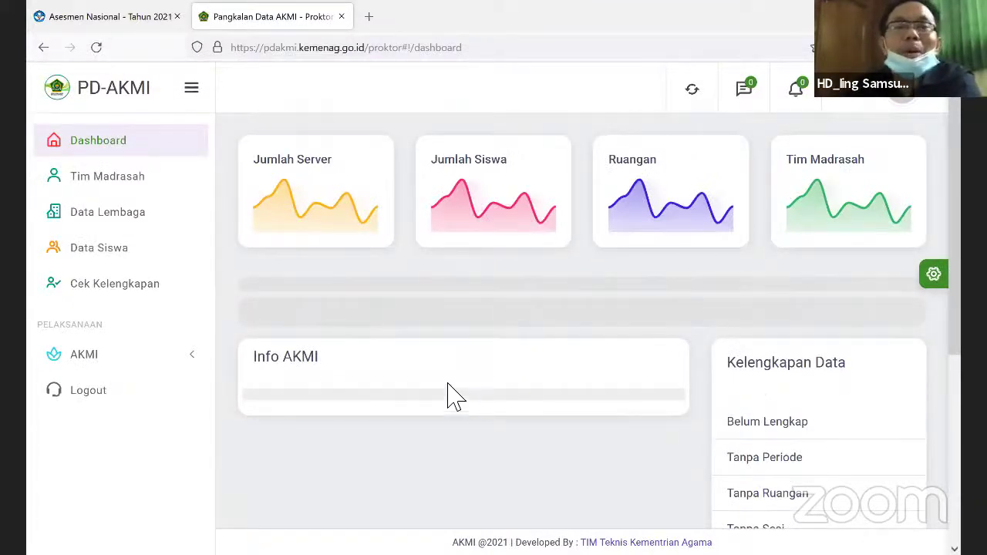
Step: Examine the proktor dashboard's Jumlah Server, Jumlah Siswa, Ruangan and Tim Madrasah cards, the Info AKMI notice and Kelengkapan Data
{"action": "scroll", "coordinate": [456, 351], "scroll_direction": "down", "scroll_amount": 1}
{"action": "scroll", "coordinate": [453, 324], "scroll_direction": "down", "scroll_amount": 5}
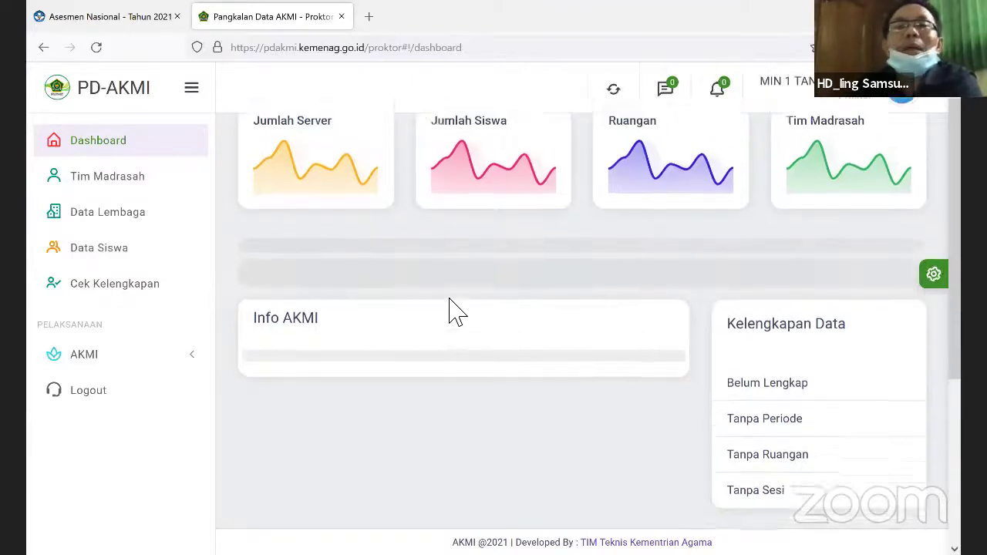
{"action": "scroll", "coordinate": [456, 315], "scroll_direction": "up", "scroll_amount": 4}
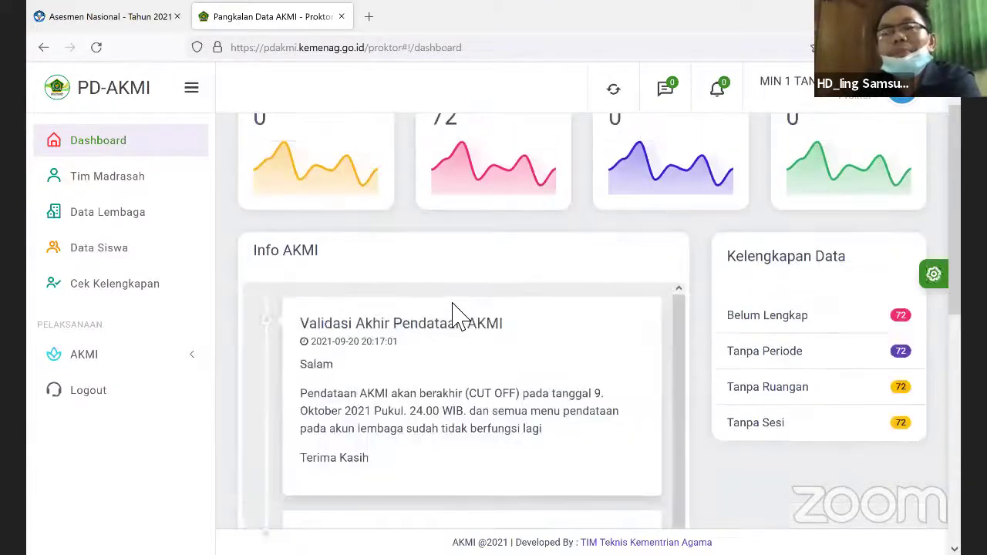
{"action": "scroll", "coordinate": [456, 315], "scroll_direction": "up", "scroll_amount": 2}
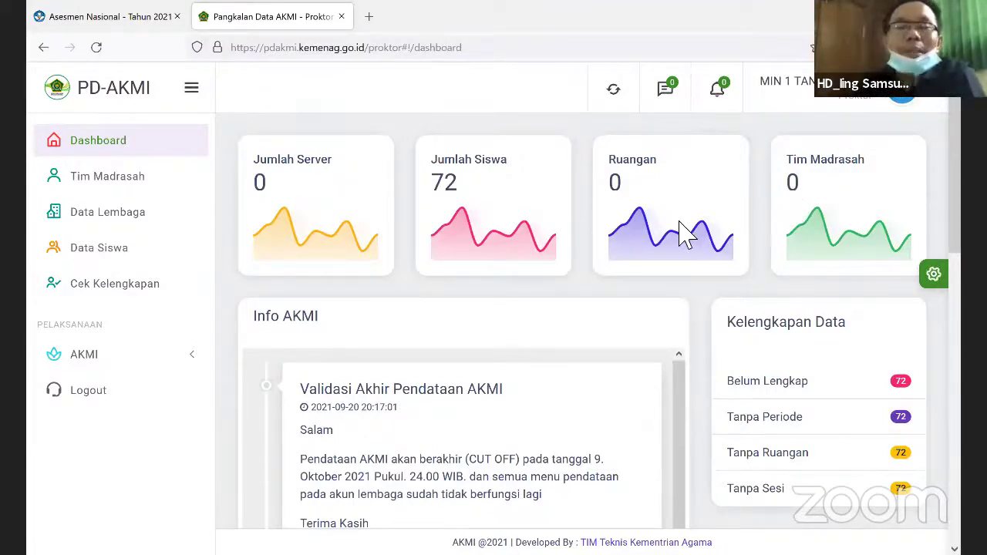
{"action": "mouse_move", "coordinate": [682, 231]}
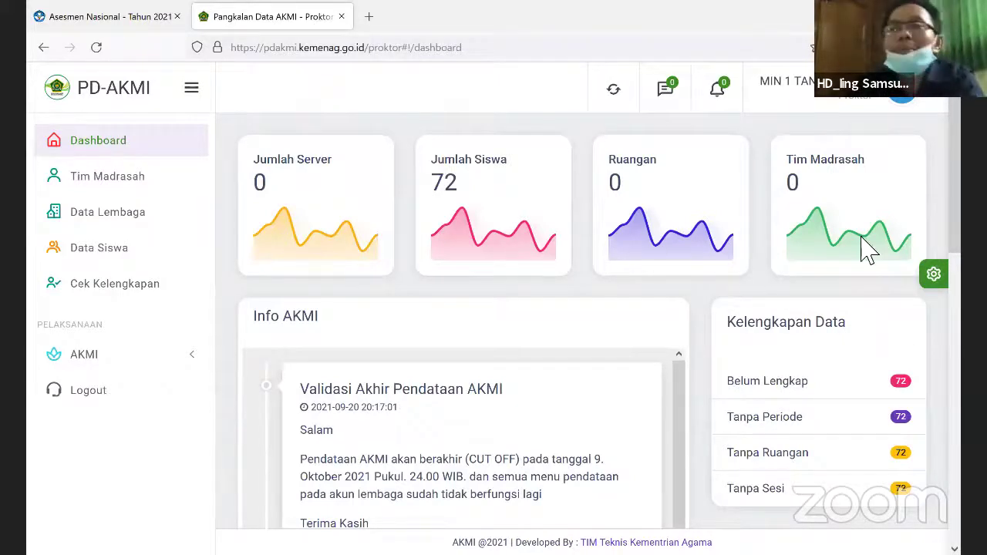
Step: Try the Dark Mode theme style on the dashboard and switch back to Light Mode
{"action": "left_click", "coordinate": [937, 282]}
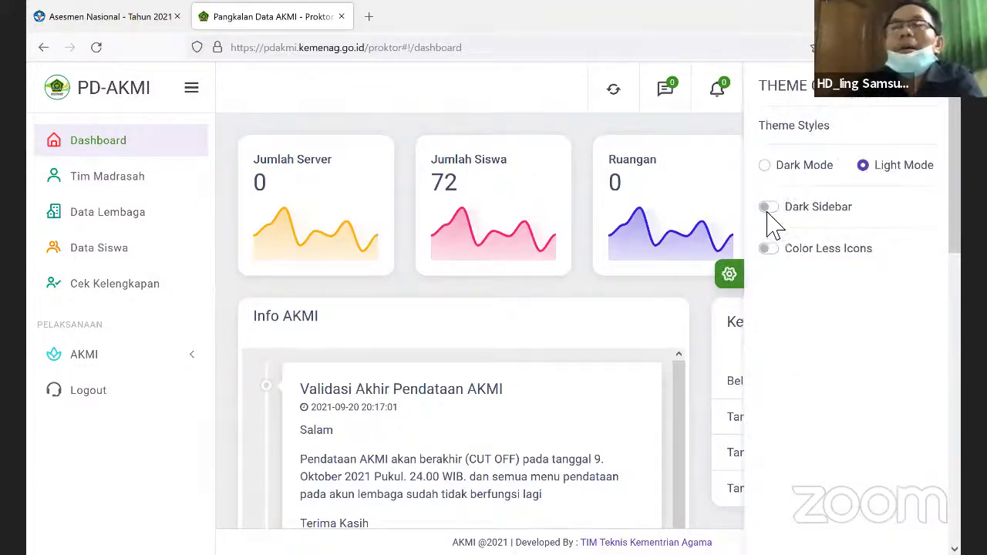
{"action": "left_click", "coordinate": [764, 165]}
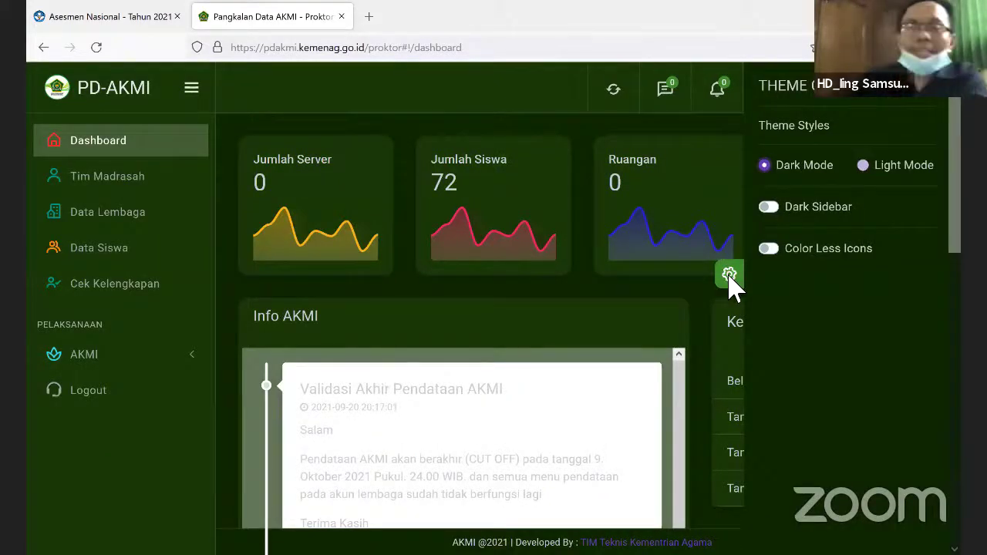
{"action": "left_click", "coordinate": [395, 185]}
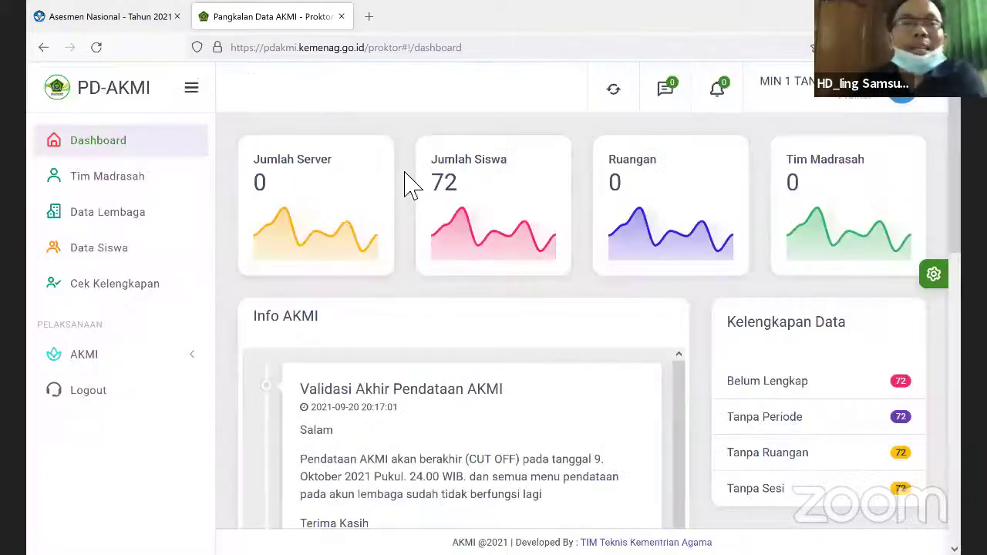
Step: Open the Tim Madrasah page, view the Tambah Tim form with its Jabatan options, and close the form without saving
{"action": "left_click", "coordinate": [133, 185]}
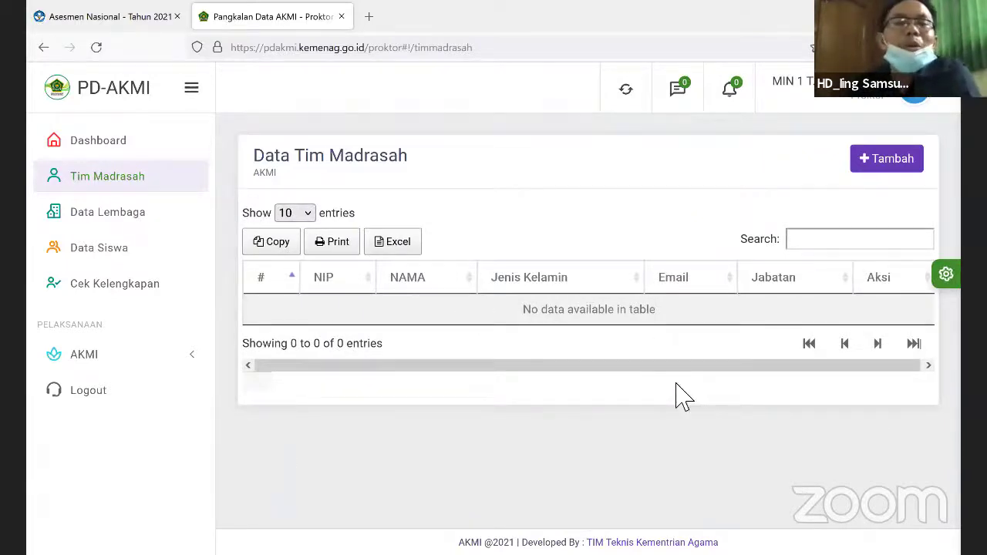
{"action": "left_click", "coordinate": [887, 162]}
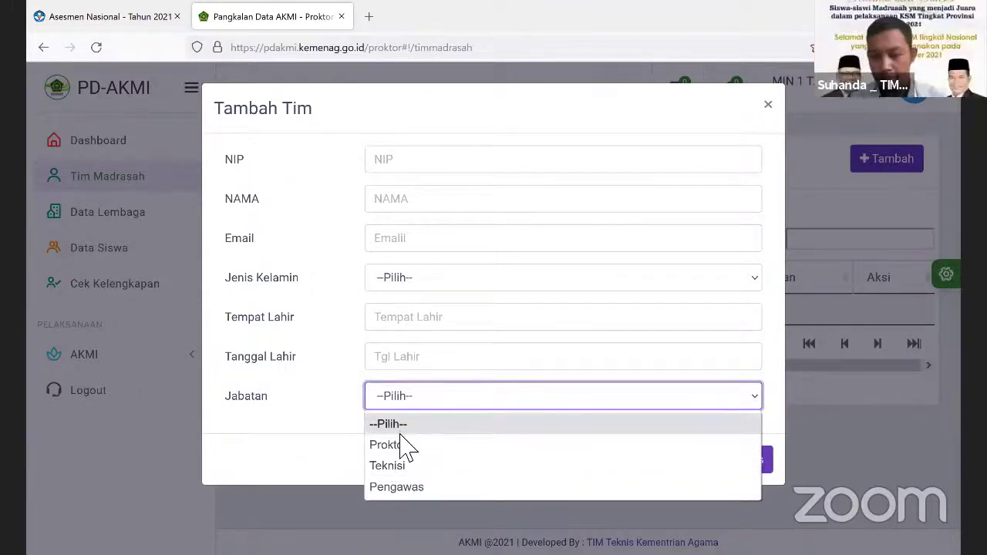
{"action": "left_click", "coordinate": [769, 112]}
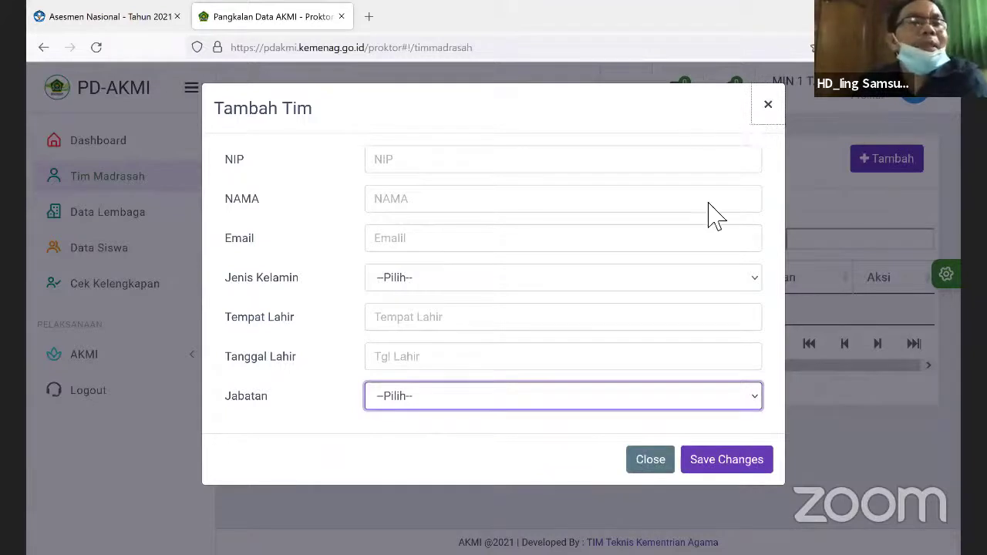
{"action": "left_click", "coordinate": [651, 460]}
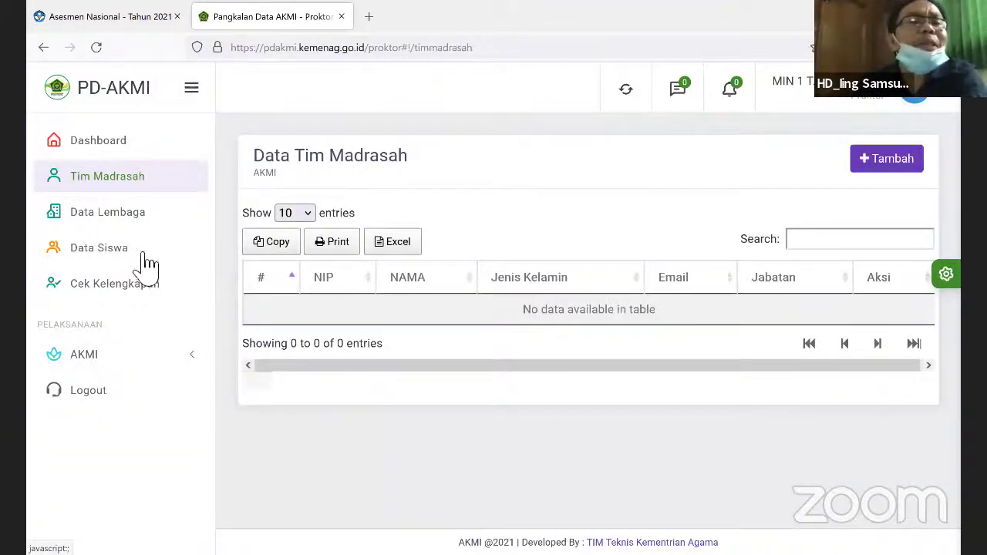
Step: Open the Data Lembaga page and examine the madrasah's identity, student totals and Pelaksanaan AKMI settings
{"action": "left_click", "coordinate": [109, 218]}
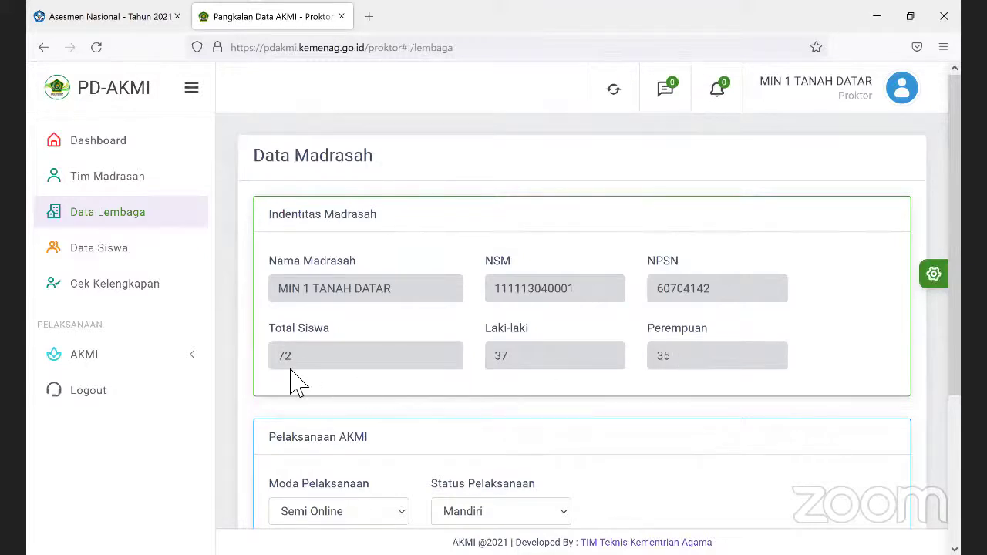
{"action": "scroll", "coordinate": [386, 342], "scroll_direction": "down", "scroll_amount": 1}
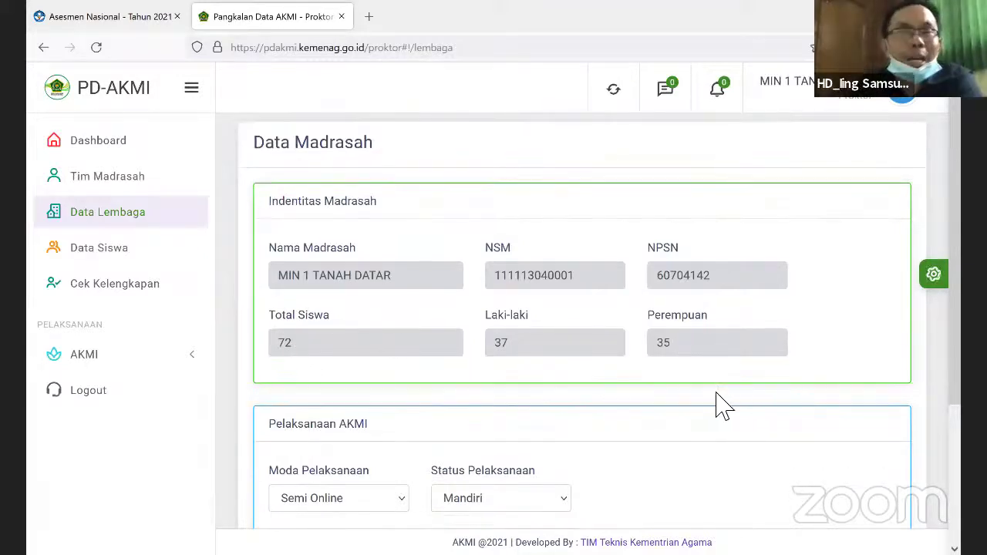
{"action": "scroll", "coordinate": [729, 397], "scroll_direction": "down", "scroll_amount": 1}
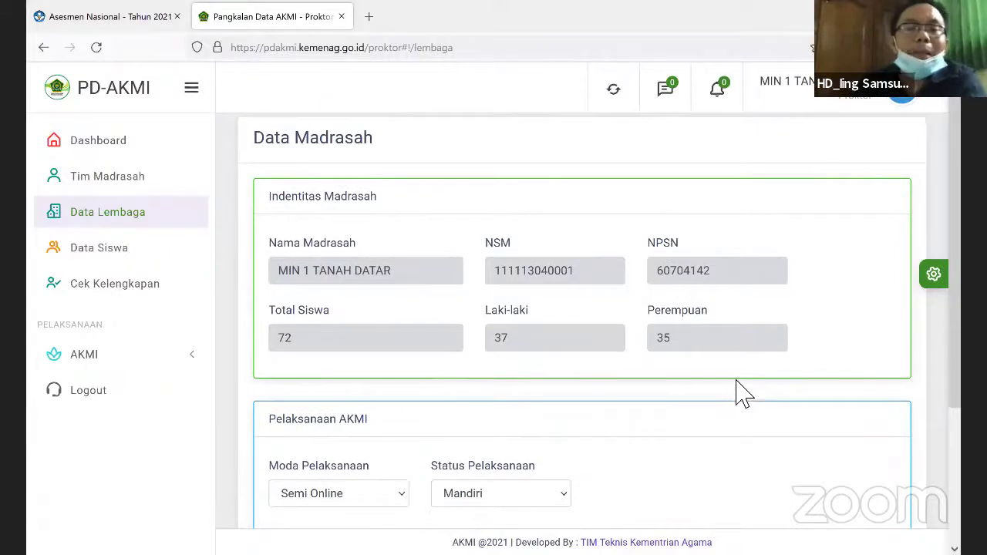
{"action": "scroll", "coordinate": [463, 462], "scroll_direction": "down", "scroll_amount": 1}
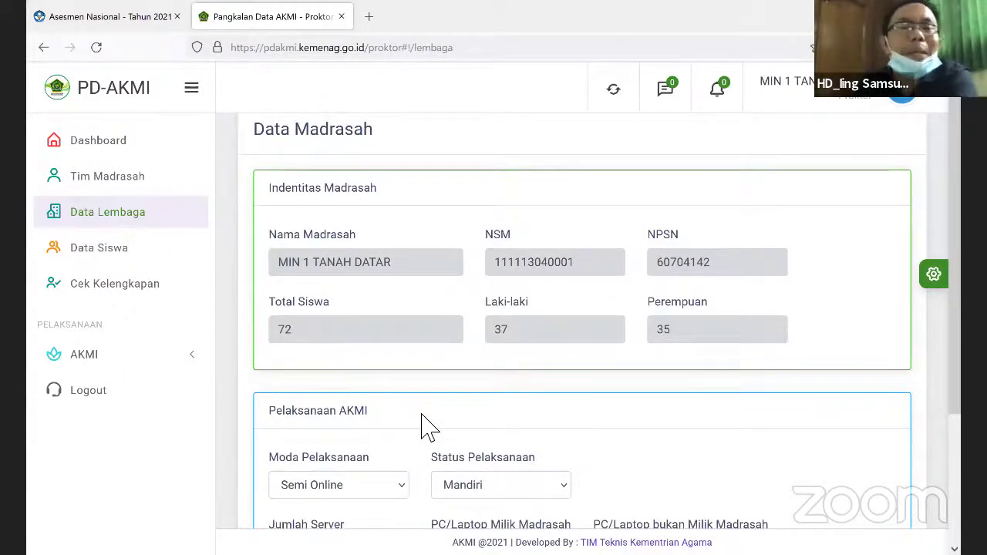
{"action": "scroll", "coordinate": [370, 393], "scroll_direction": "down", "scroll_amount": 1}
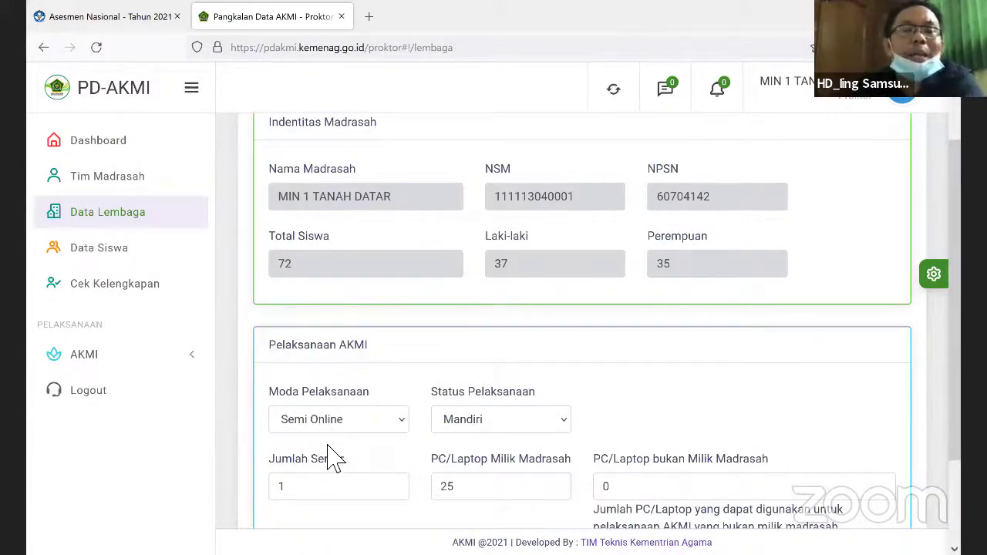
{"action": "scroll", "coordinate": [429, 392], "scroll_direction": "down", "scroll_amount": 1}
Step: View the available Moda Pelaksanaan and Status Pelaksanaan options in the Pelaksanaan AKMI section without choosing another one
{"action": "left_click", "coordinate": [398, 419]}
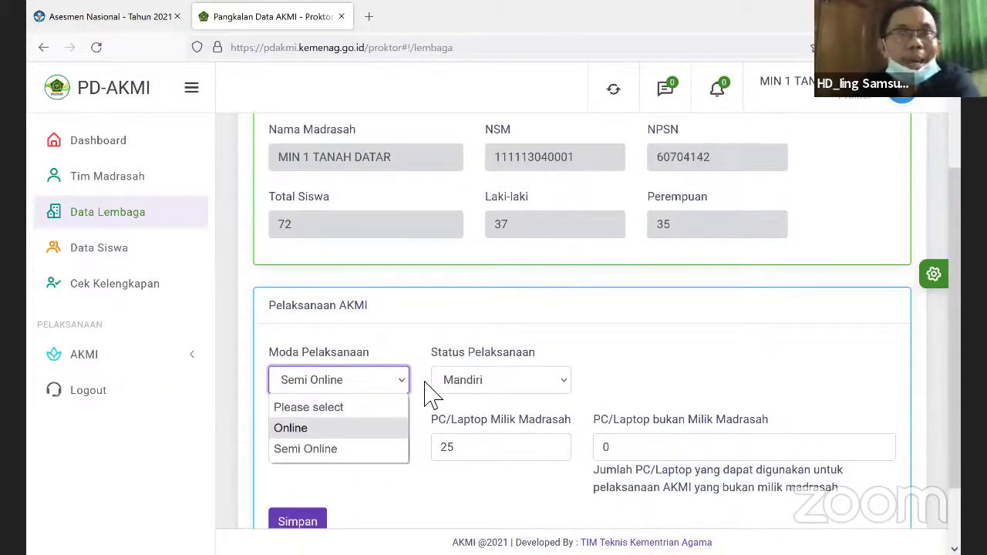
{"action": "left_click", "coordinate": [475, 320]}
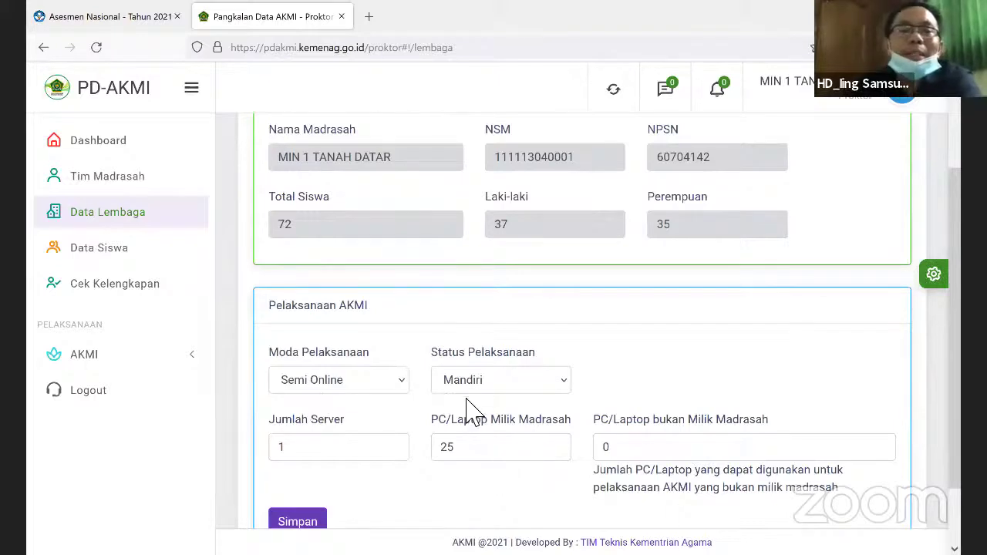
{"action": "left_click", "coordinate": [553, 380]}
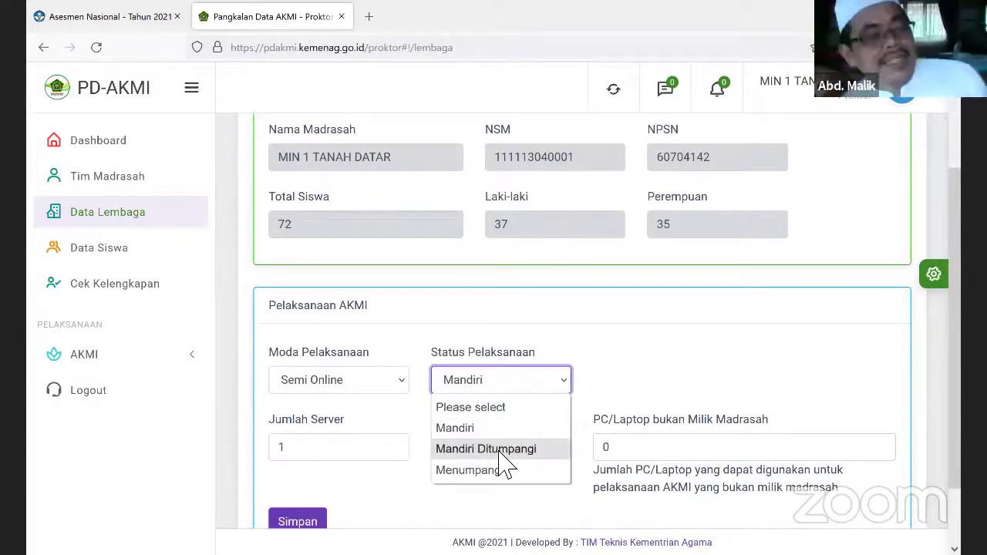
{"action": "left_click", "coordinate": [786, 320]}
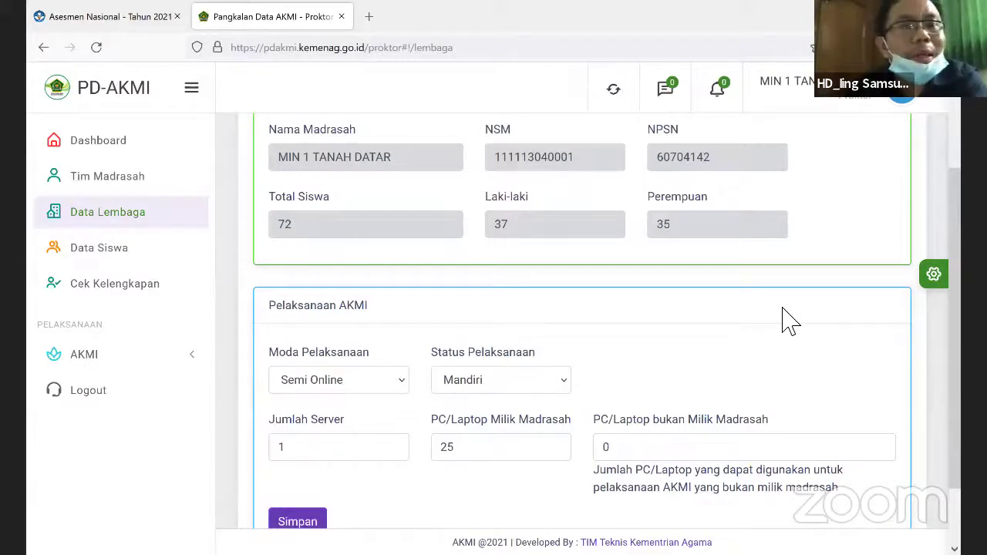
Step: Return to the Tim Madrasah page, review the Jabatan options in the Tambah Tim form, and close the form without saving
{"action": "scroll", "coordinate": [449, 269], "scroll_direction": "up", "scroll_amount": 3}
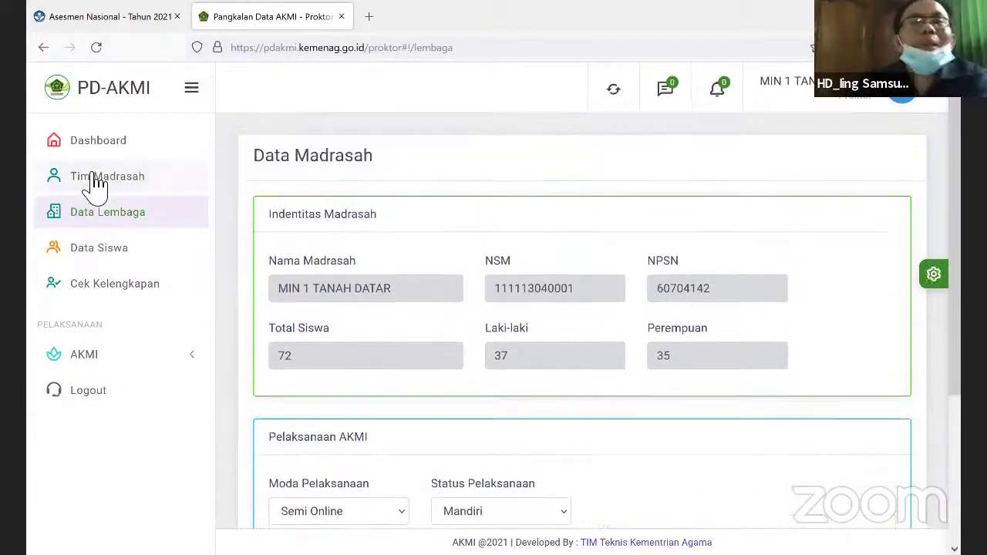
{"action": "left_click", "coordinate": [95, 179]}
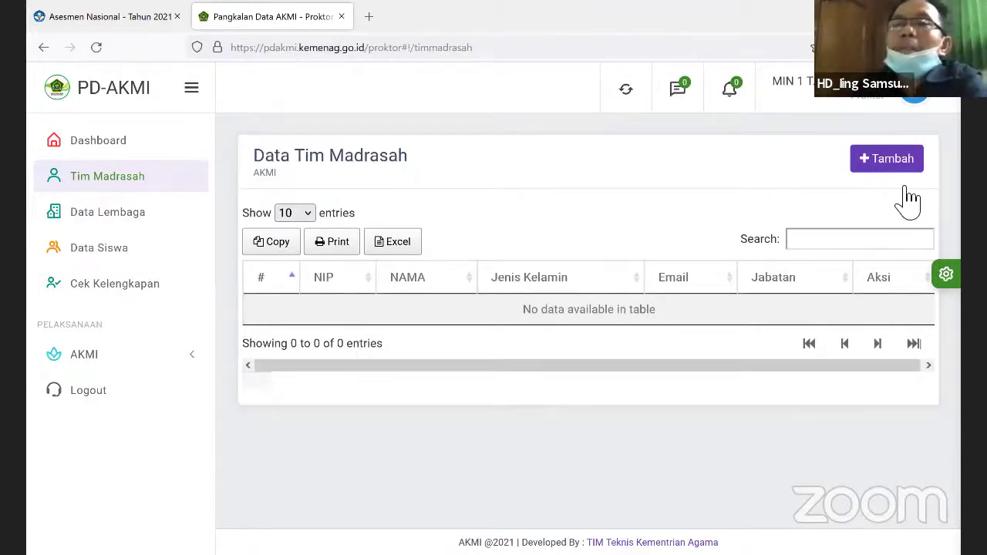
{"action": "left_click", "coordinate": [401, 398]}
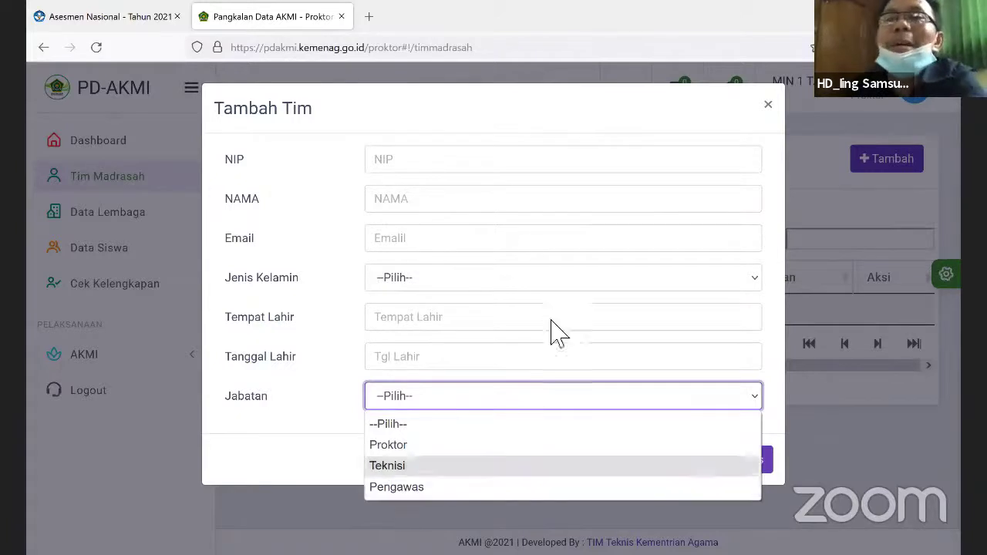
{"action": "left_click", "coordinate": [769, 106]}
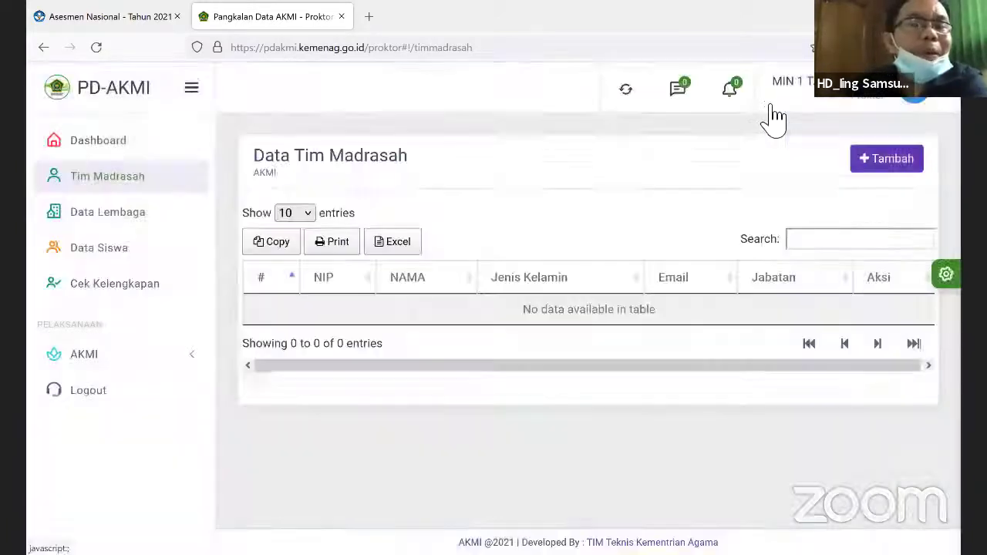
Step: Open the Data Siswa page and look through the Biodata Peserta list of AKMI participants
{"action": "left_click", "coordinate": [114, 256]}
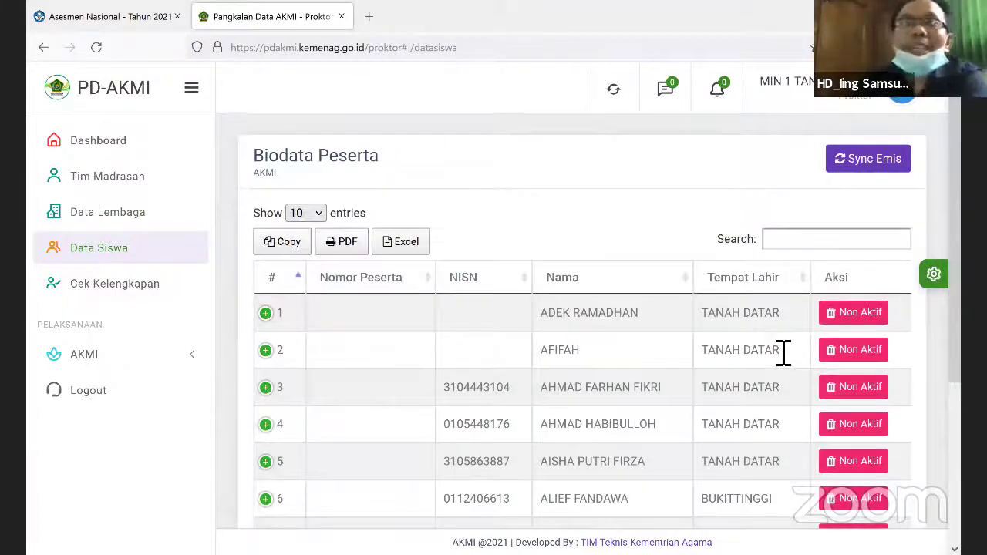
{"action": "scroll", "coordinate": [777, 349], "scroll_direction": "down", "scroll_amount": 1}
{"action": "scroll", "coordinate": [778, 349], "scroll_direction": "down", "scroll_amount": 2}
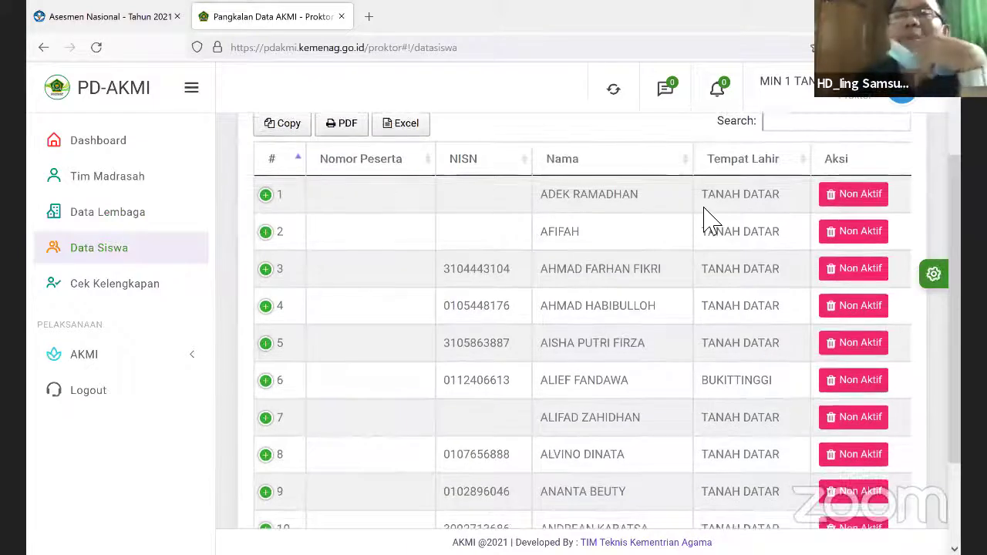
{"action": "scroll", "coordinate": [301, 153], "scroll_direction": "up", "scroll_amount": 2}
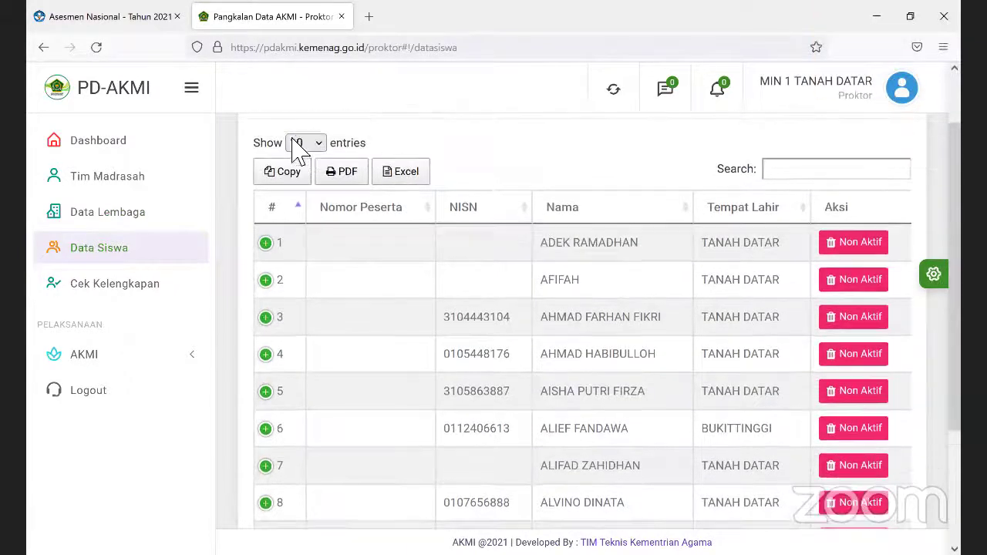
{"action": "scroll", "coordinate": [301, 153], "scroll_direction": "up", "scroll_amount": 1}
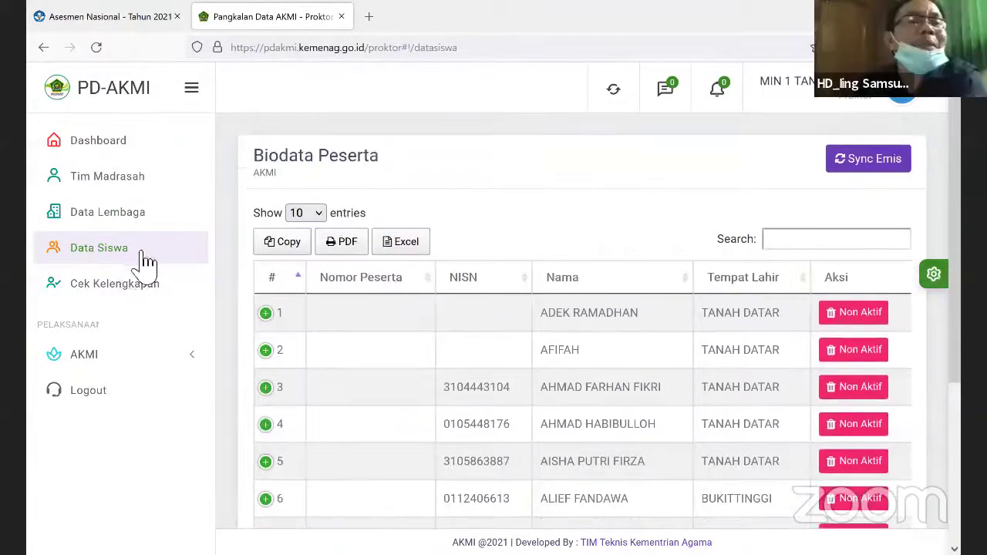
Step: Return to Data Lembaga and review the Moda Pelaksanaan and Status Pelaksanaan choices, keeping Semi Online and Mandiri selected
{"action": "left_click", "coordinate": [133, 220]}
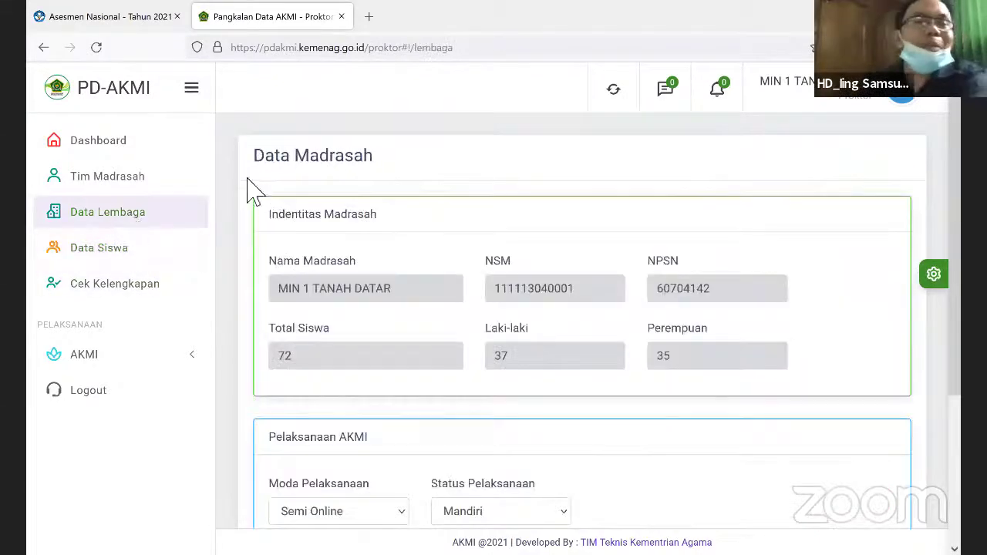
{"action": "scroll", "coordinate": [679, 270], "scroll_direction": "down", "scroll_amount": 1}
{"action": "scroll", "coordinate": [476, 395], "scroll_direction": "down", "scroll_amount": 1}
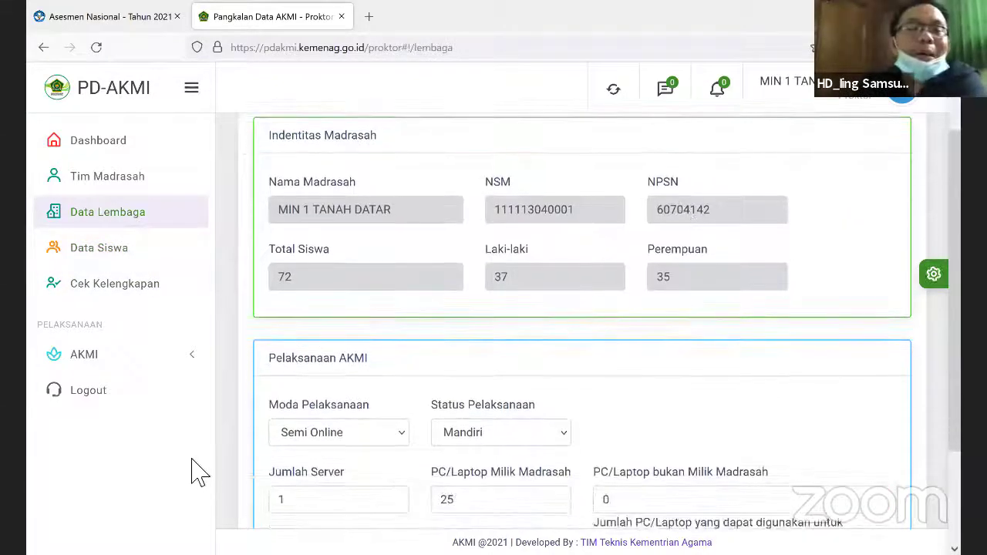
{"action": "left_click", "coordinate": [363, 446]}
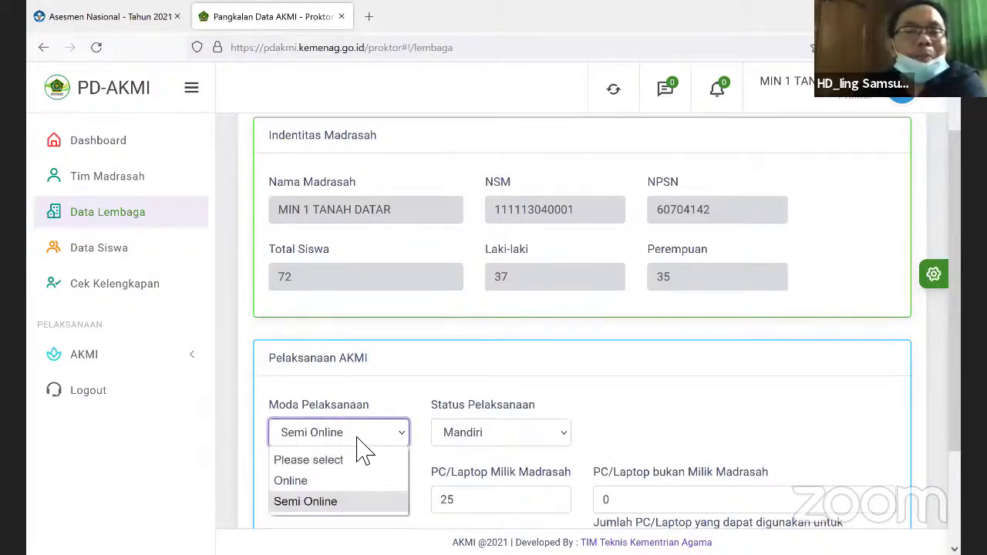
{"action": "left_click", "coordinate": [315, 505]}
{"action": "left_click", "coordinate": [697, 415]}
{"action": "scroll", "coordinate": [538, 403], "scroll_direction": "down", "scroll_amount": 1}
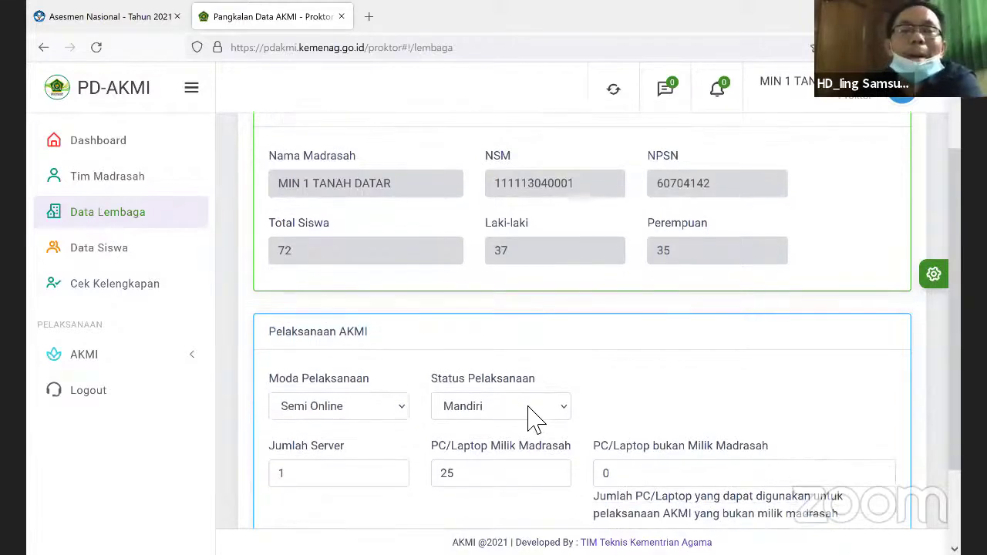
{"action": "left_click", "coordinate": [529, 414]}
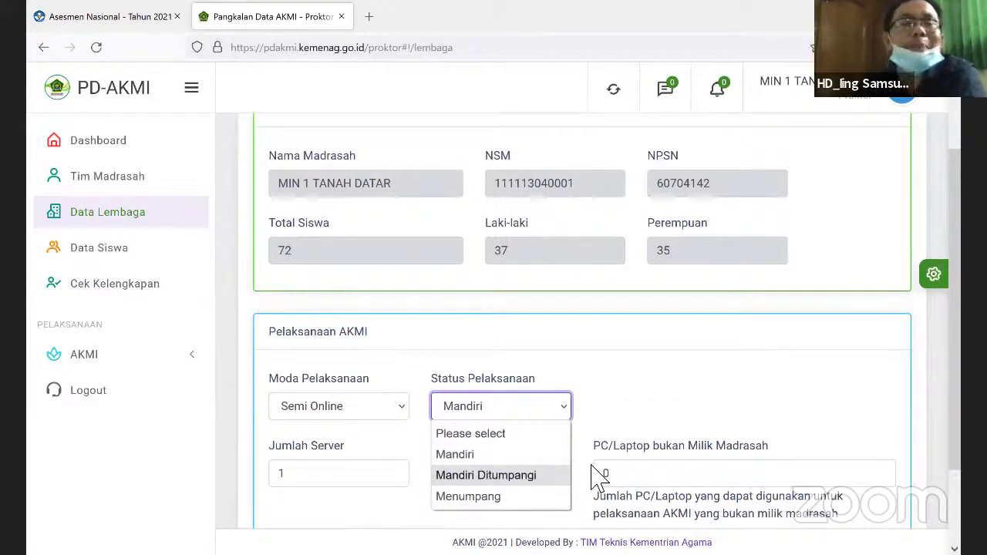
{"action": "left_click", "coordinate": [520, 455]}
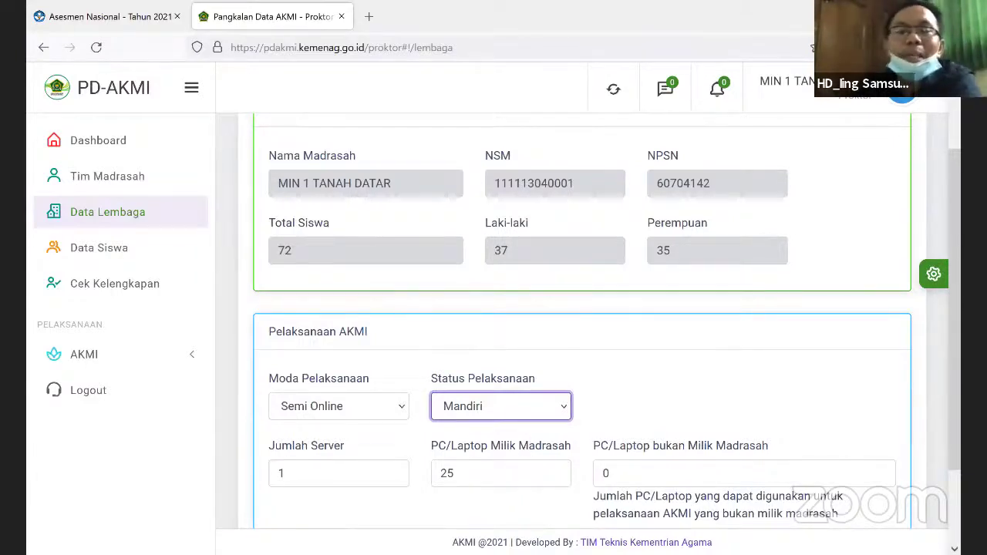
{"action": "left_click", "coordinate": [308, 433]}
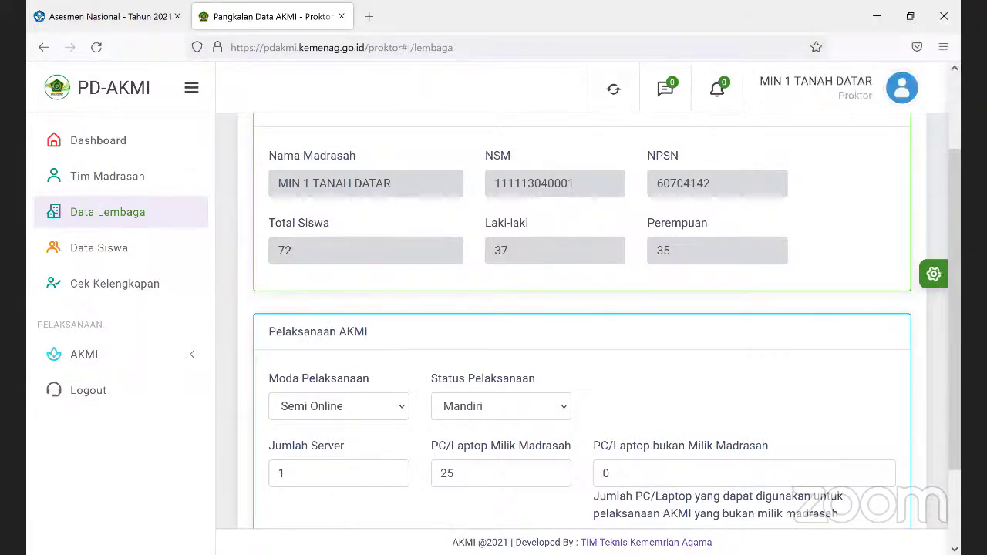
Step: Examine the Jumlah Server, PC/Laptop Milik Madrasah and PC/Laptop bukan Milik Madrasah fields in the Pelaksanaan AKMI section without changing them
{"action": "left_click", "coordinate": [329, 479]}
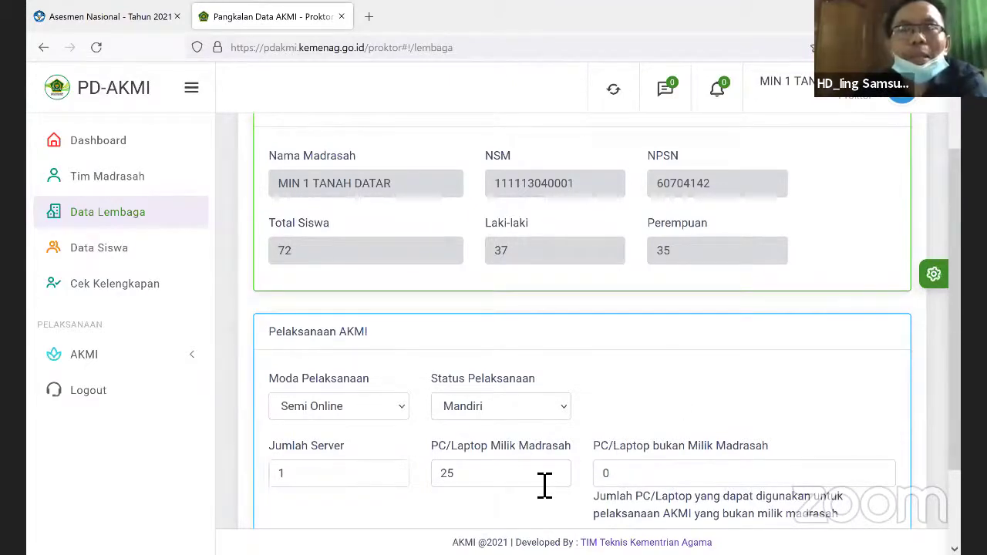
{"action": "scroll", "coordinate": [535, 485], "scroll_direction": "down", "scroll_amount": 1}
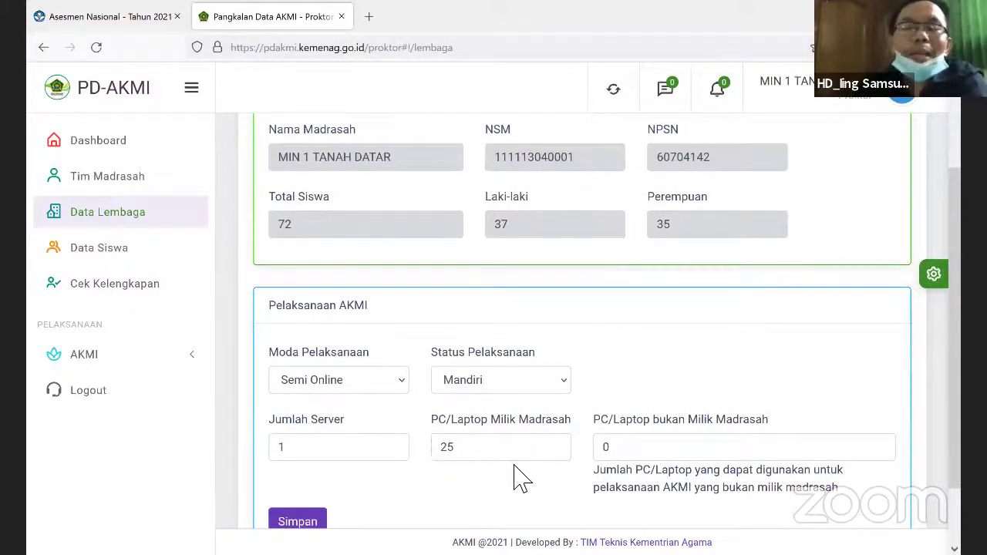
{"action": "scroll", "coordinate": [529, 330], "scroll_direction": "up", "scroll_amount": 3}
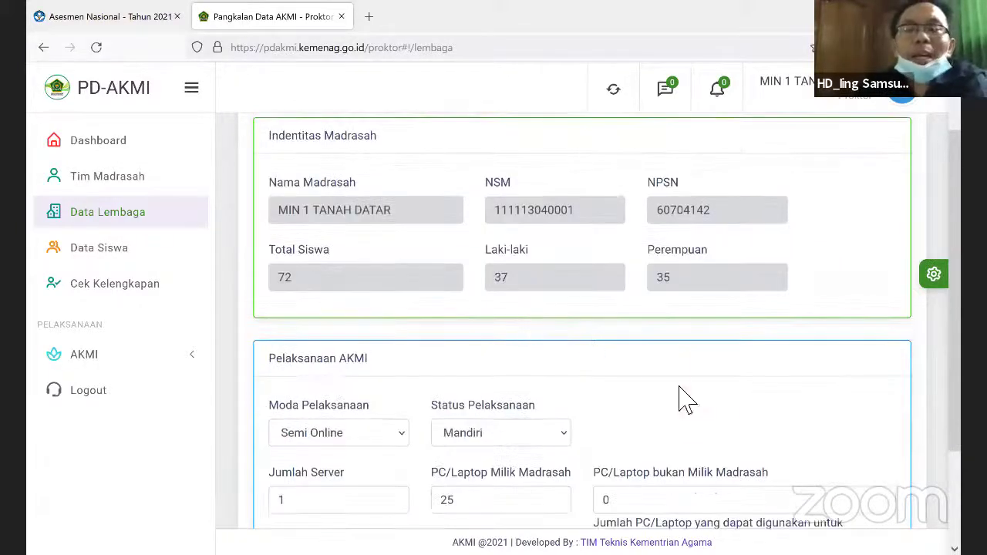
{"action": "scroll", "coordinate": [655, 467], "scroll_direction": "down", "scroll_amount": 2}
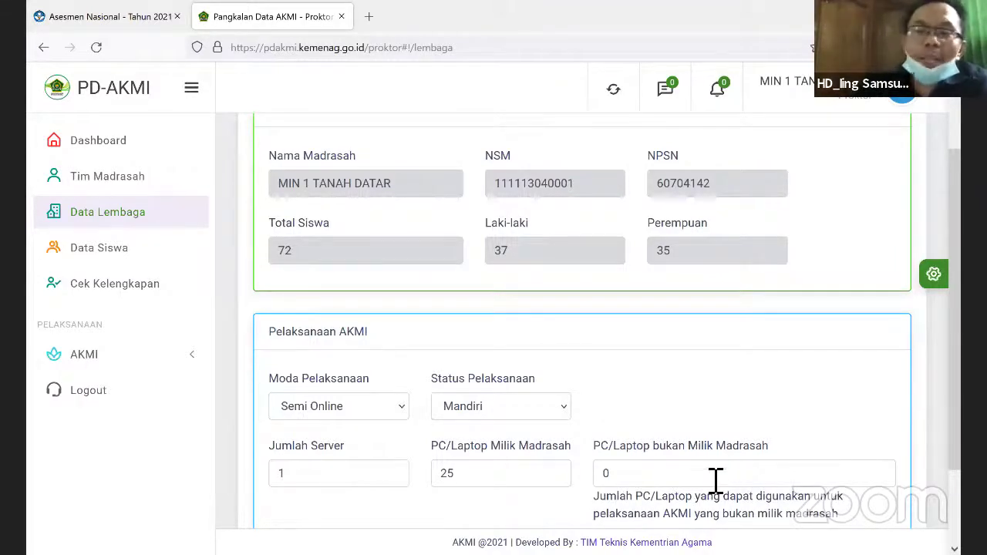
{"action": "scroll", "coordinate": [708, 477], "scroll_direction": "down", "scroll_amount": 1}
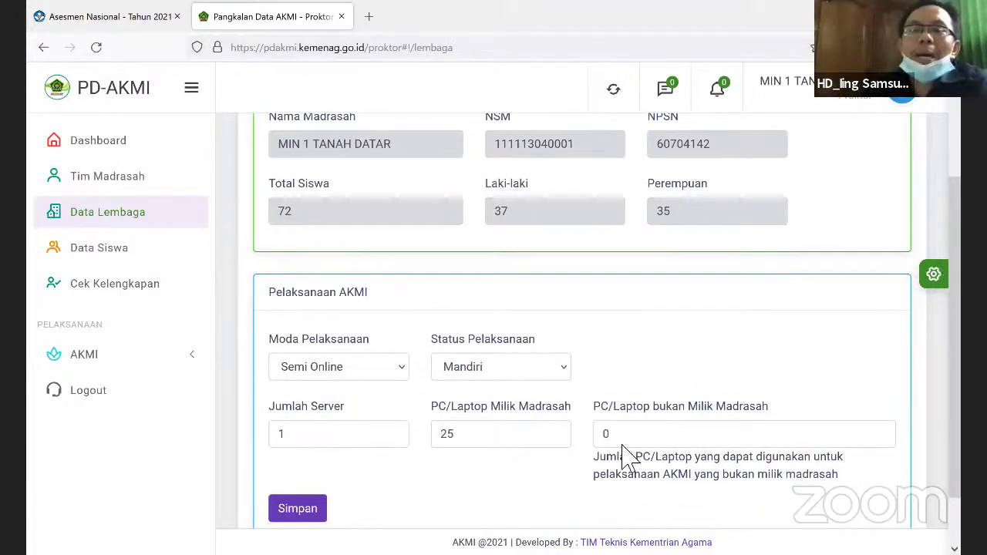
{"action": "left_click", "coordinate": [692, 417]}
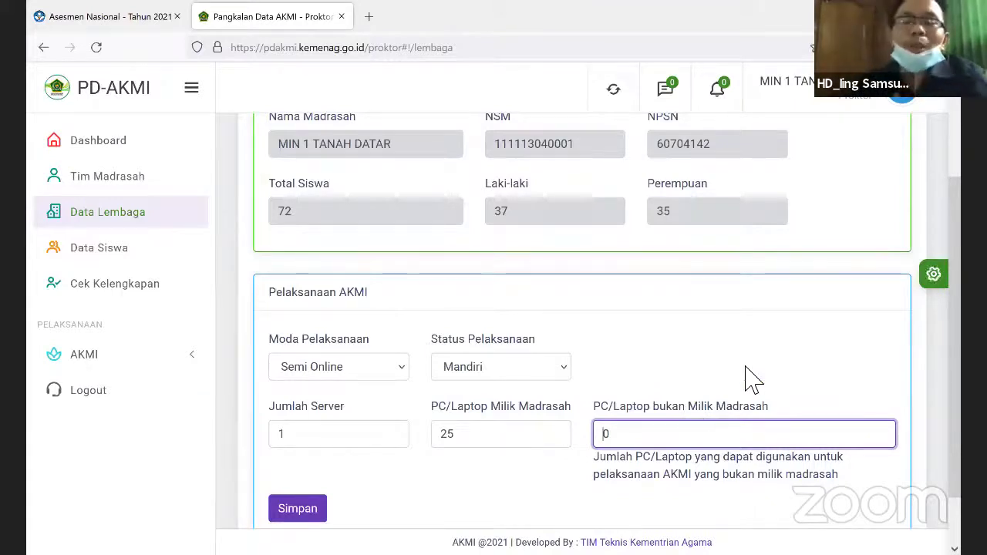
{"action": "scroll", "coordinate": [327, 494], "scroll_direction": "down", "scroll_amount": 1}
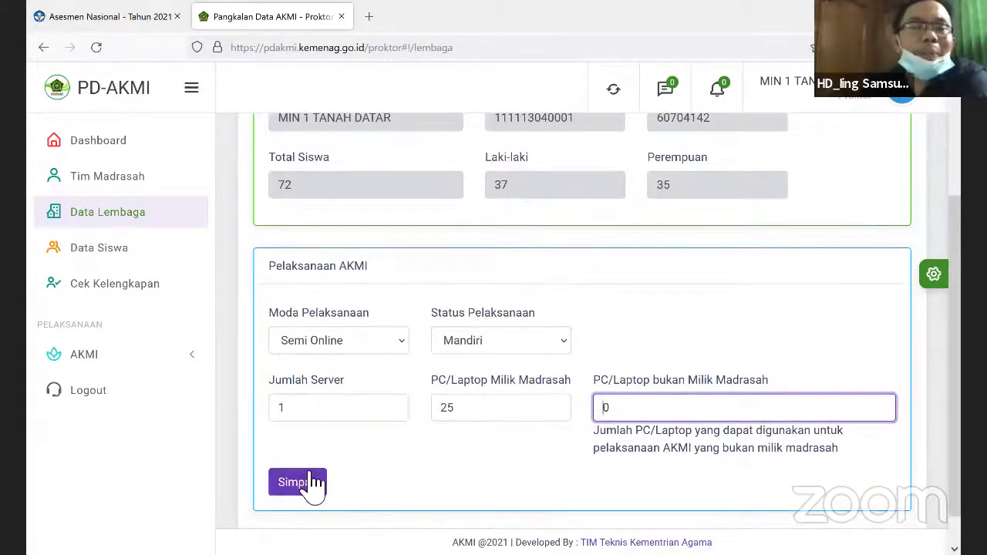
{"action": "left_click", "coordinate": [390, 463]}
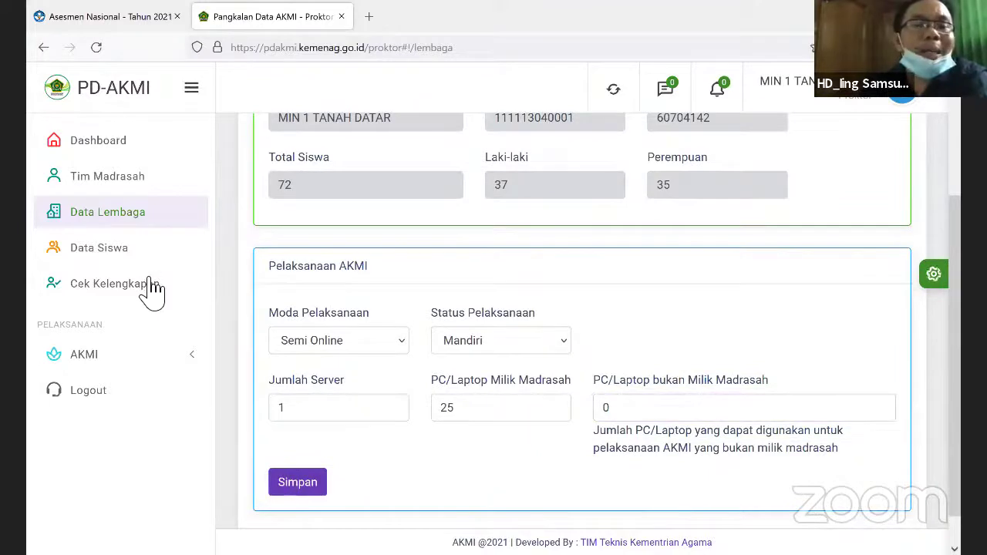
Step: Revisit the Data Siswa page and add a server on the AKMI Server page
{"action": "left_click", "coordinate": [111, 256]}
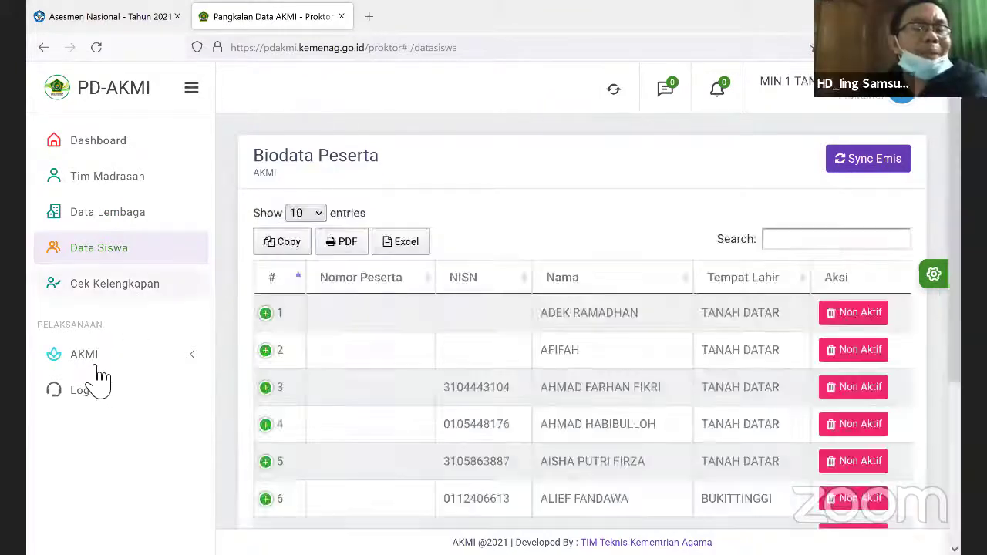
{"action": "left_click", "coordinate": [99, 363]}
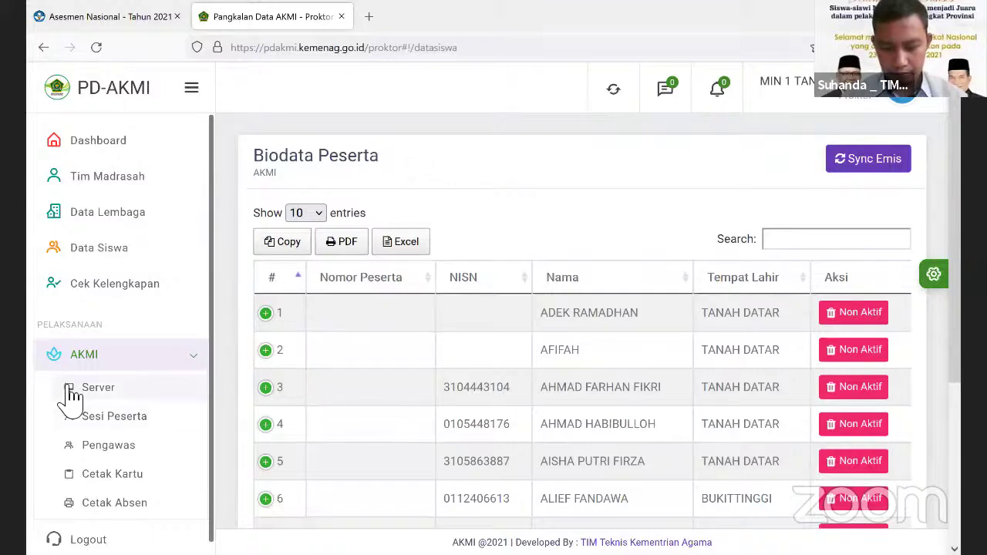
{"action": "left_click", "coordinate": [98, 388]}
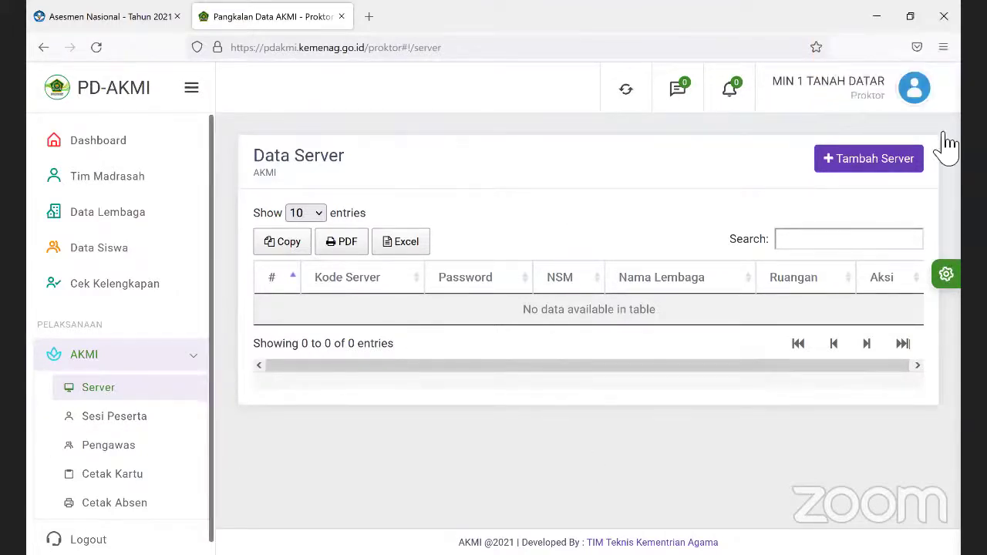
{"action": "left_click", "coordinate": [866, 169]}
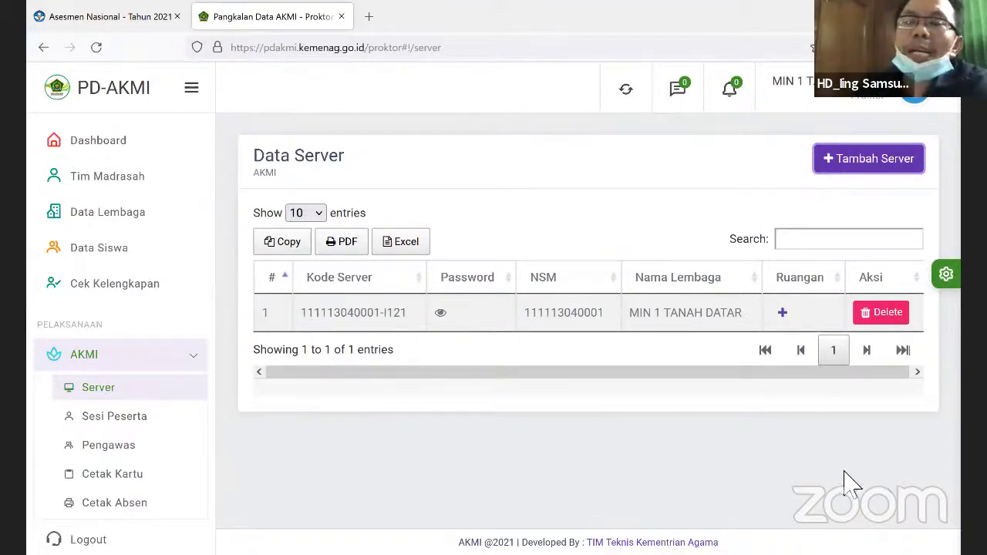
Step: Add room number 1 to the server in the Data Server table
{"action": "left_click", "coordinate": [784, 315]}
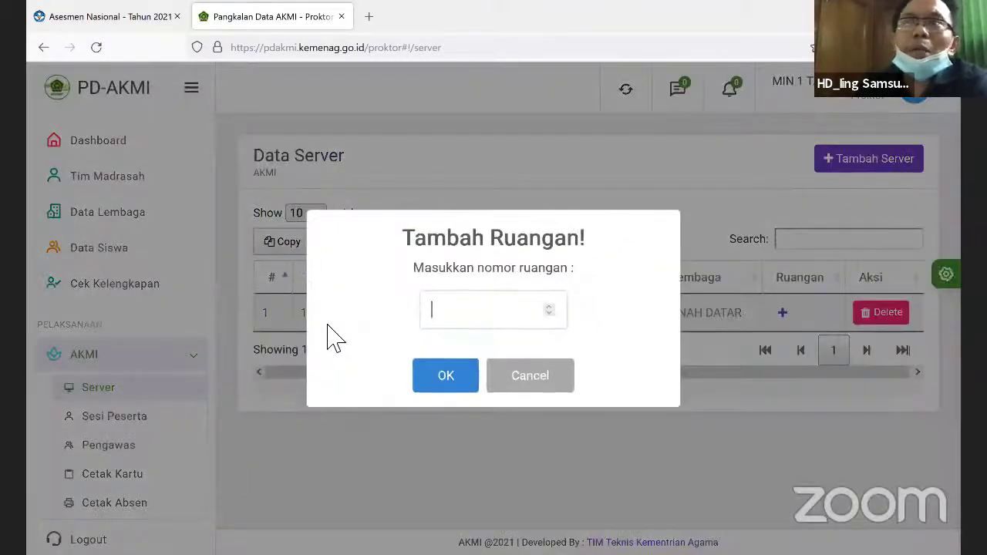
{"action": "left_click", "coordinate": [549, 306]}
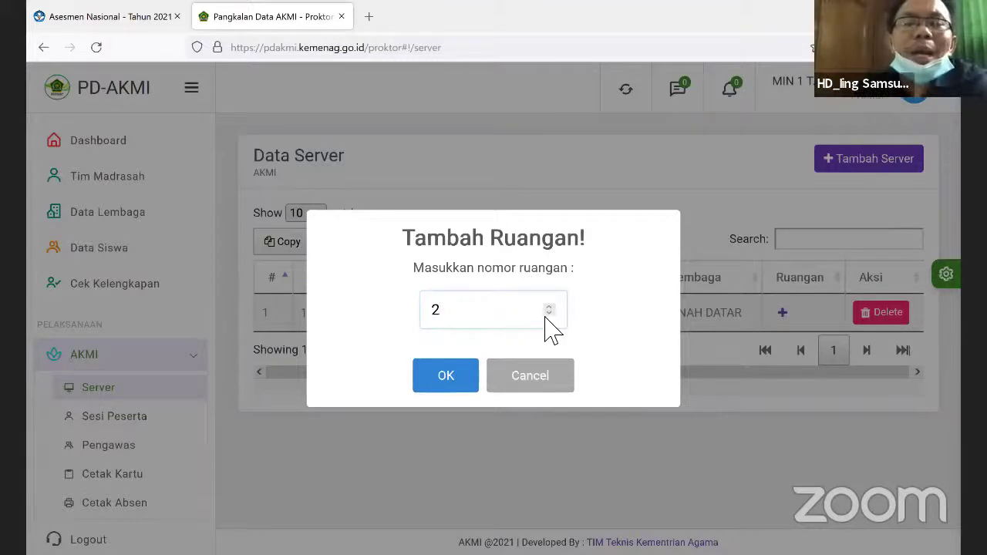
{"action": "left_click", "coordinate": [549, 313]}
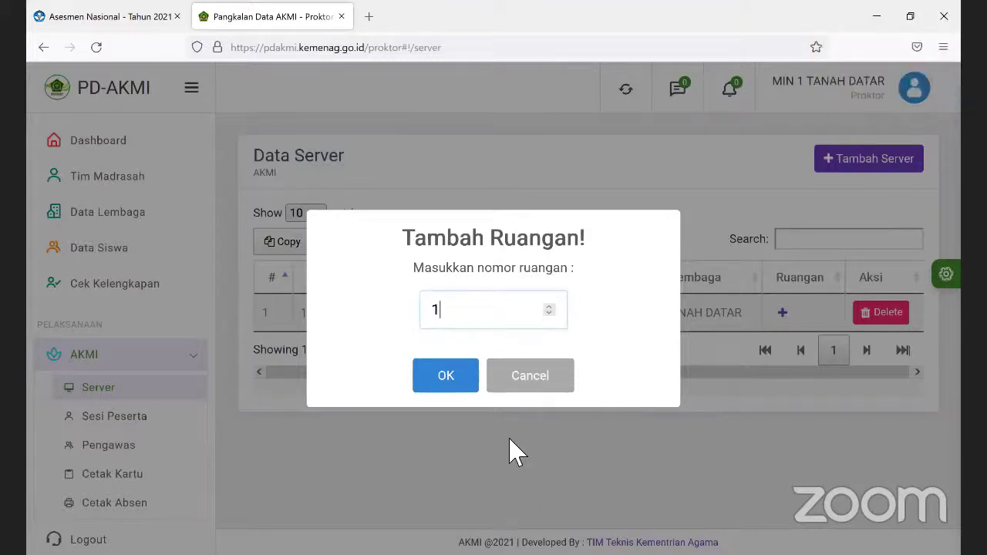
{"action": "left_click", "coordinate": [444, 378]}
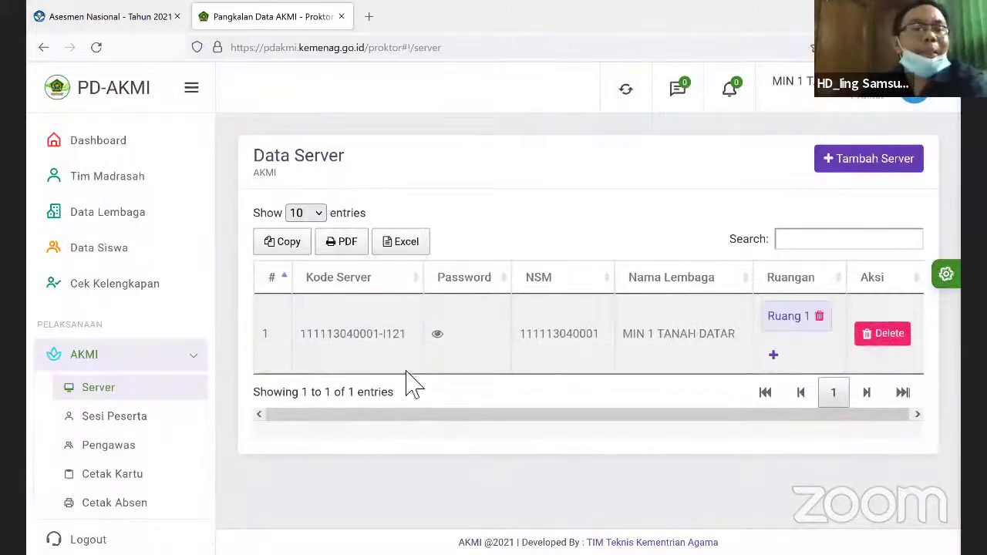
Step: Open the Sesi Peserta page and examine the participant list with its Periode and Ruang assignment columns
{"action": "left_click", "coordinate": [122, 420]}
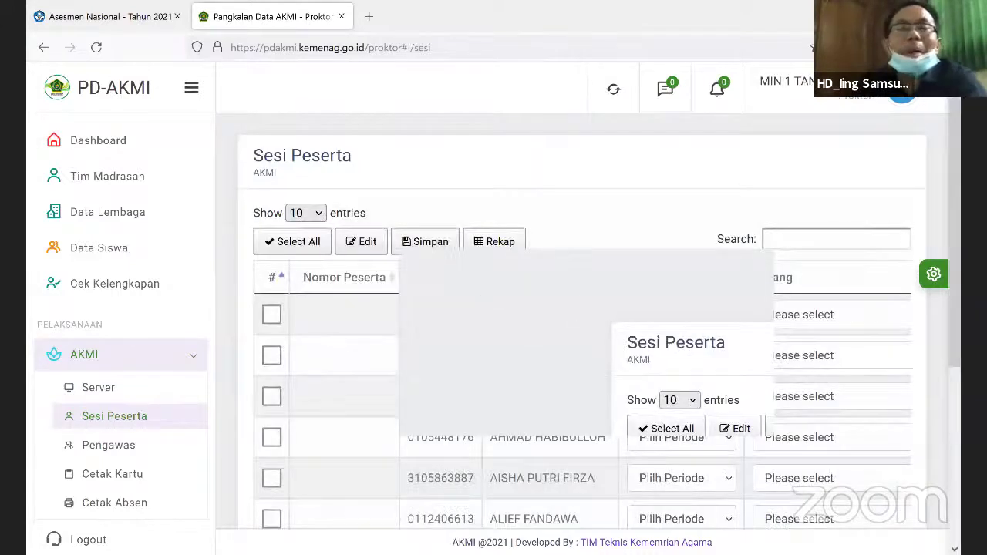
{"action": "scroll", "coordinate": [333, 331], "scroll_direction": "down", "scroll_amount": 1}
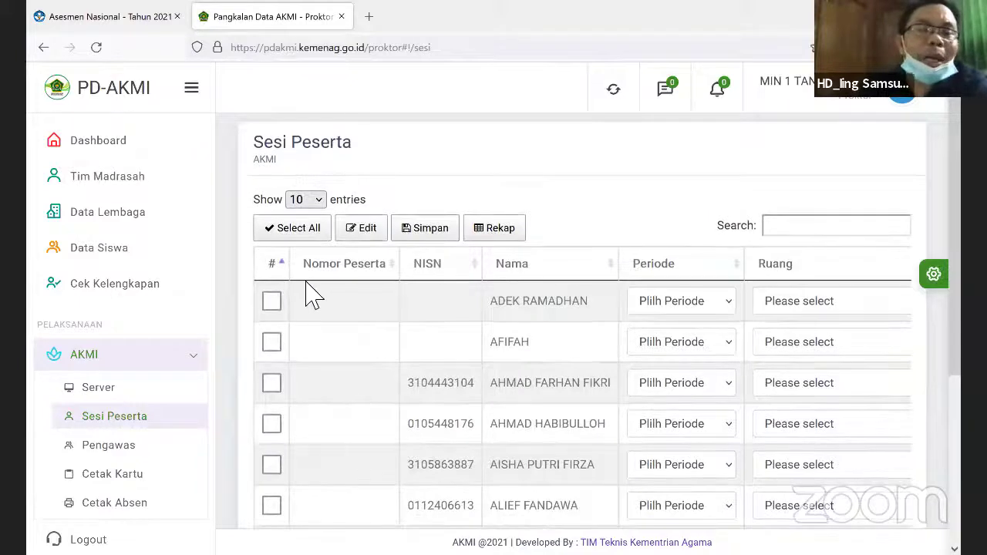
{"action": "scroll", "coordinate": [312, 293], "scroll_direction": "down", "scroll_amount": 1}
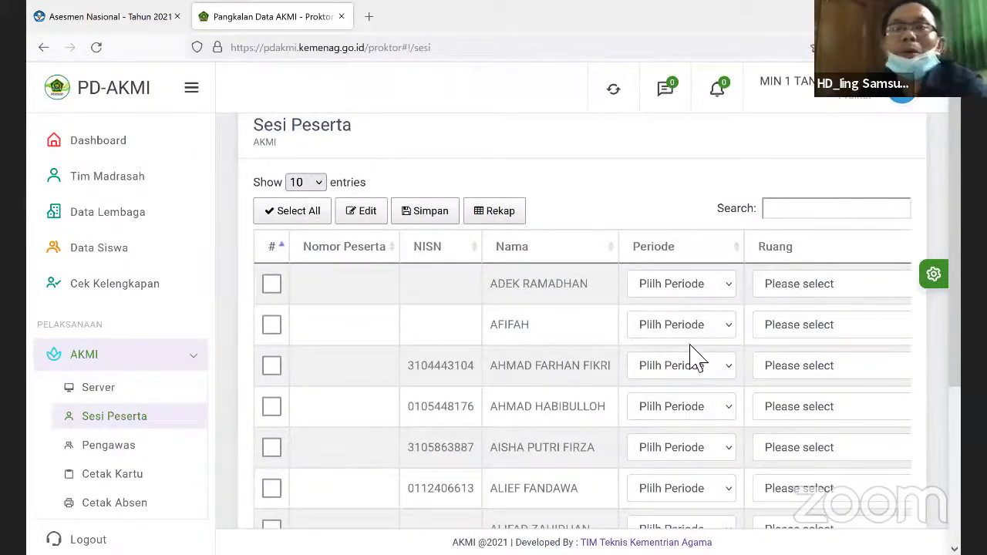
{"action": "scroll", "coordinate": [520, 243], "scroll_direction": "up", "scroll_amount": 2}
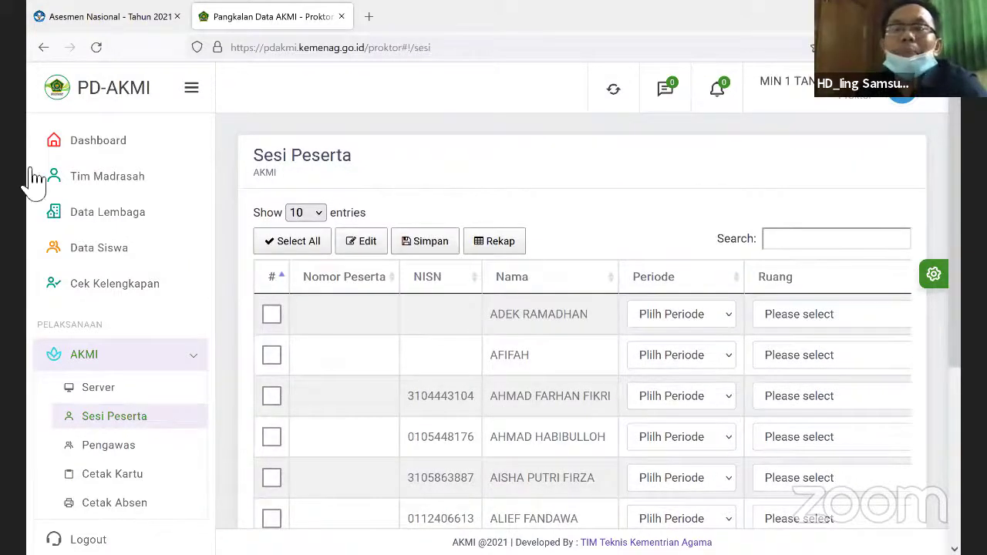
{"action": "scroll", "coordinate": [727, 393], "scroll_direction": "down", "scroll_amount": 2}
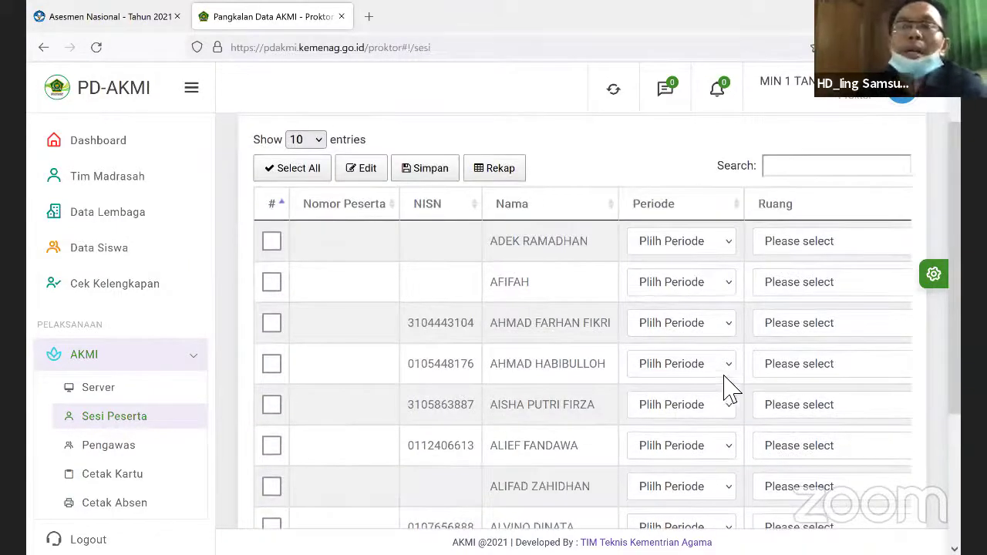
{"action": "scroll", "coordinate": [498, 316], "scroll_direction": "up", "scroll_amount": 2}
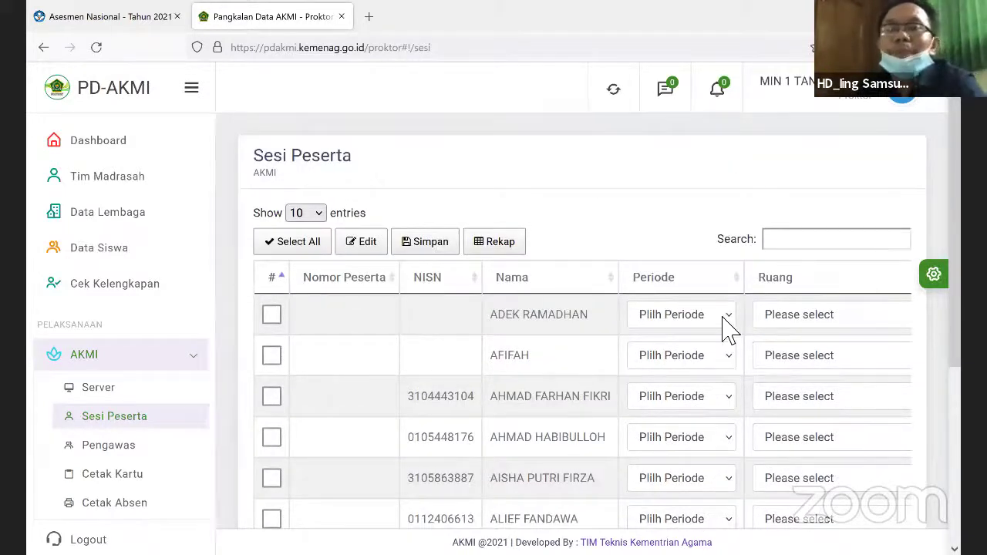
{"action": "left_click", "coordinate": [678, 364]}
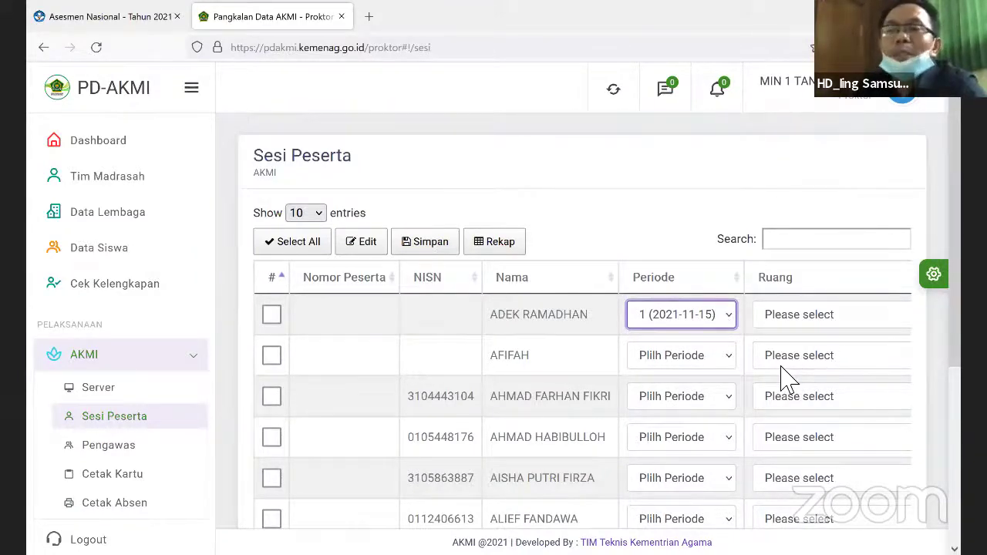
{"action": "key", "text": "Tab"}
{"action": "key", "text": "alt+Down"}
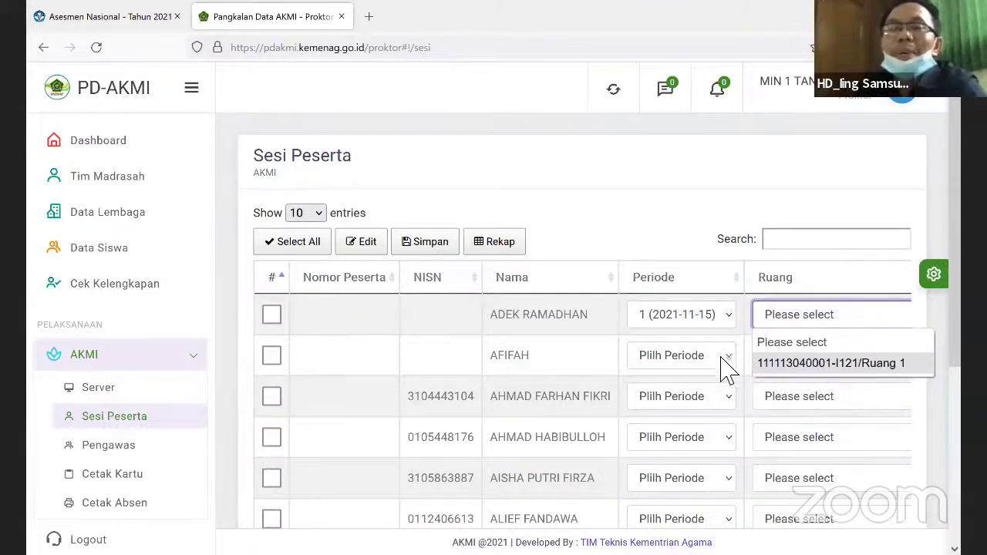
{"action": "left_click", "coordinate": [817, 363]}
{"action": "left_click", "coordinate": [819, 356]}
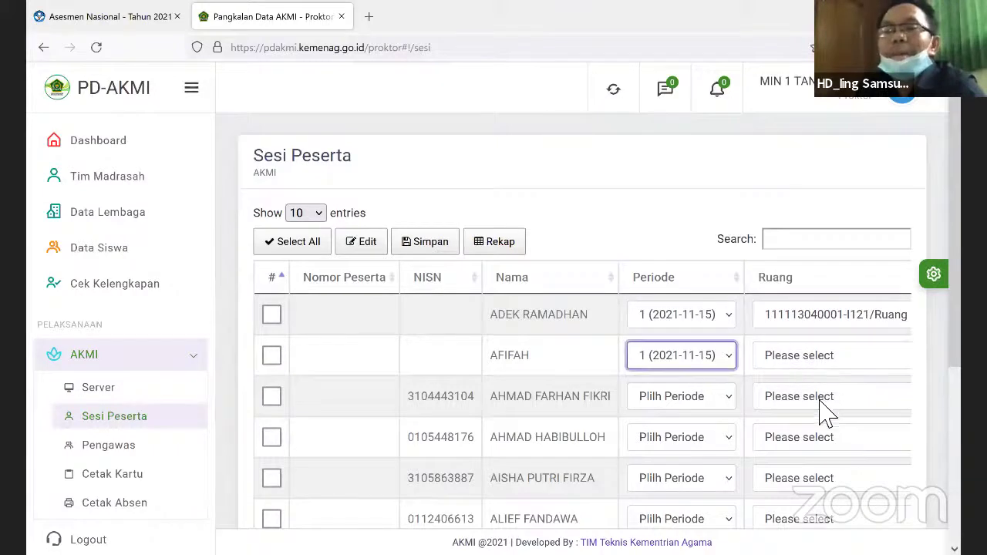
{"action": "left_click", "coordinate": [829, 403]}
Step: Set the Sesi of the first two participants to Sesi 1
{"action": "scroll", "coordinate": [771, 486], "scroll_direction": "down", "scroll_amount": 2}
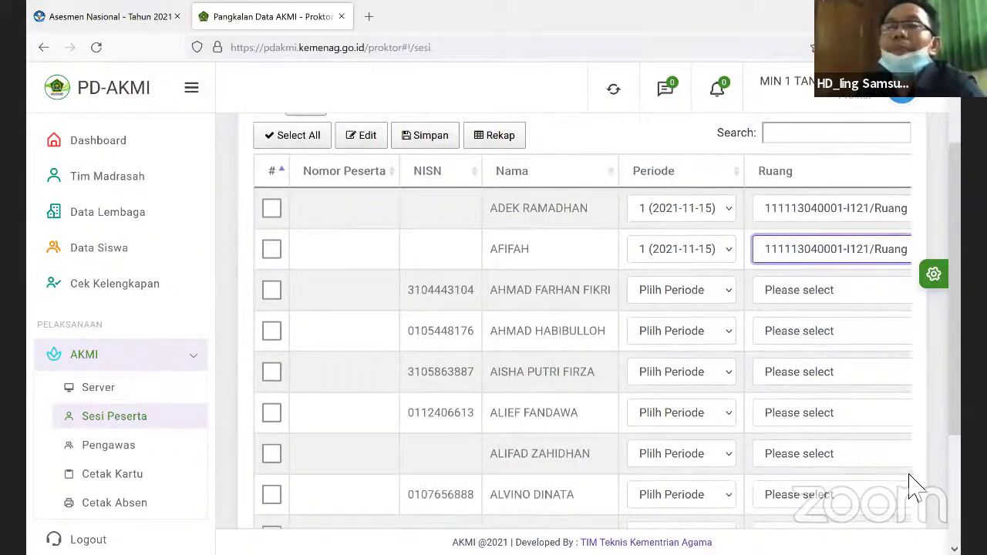
{"action": "scroll", "coordinate": [884, 402], "scroll_direction": "down", "scroll_amount": 1}
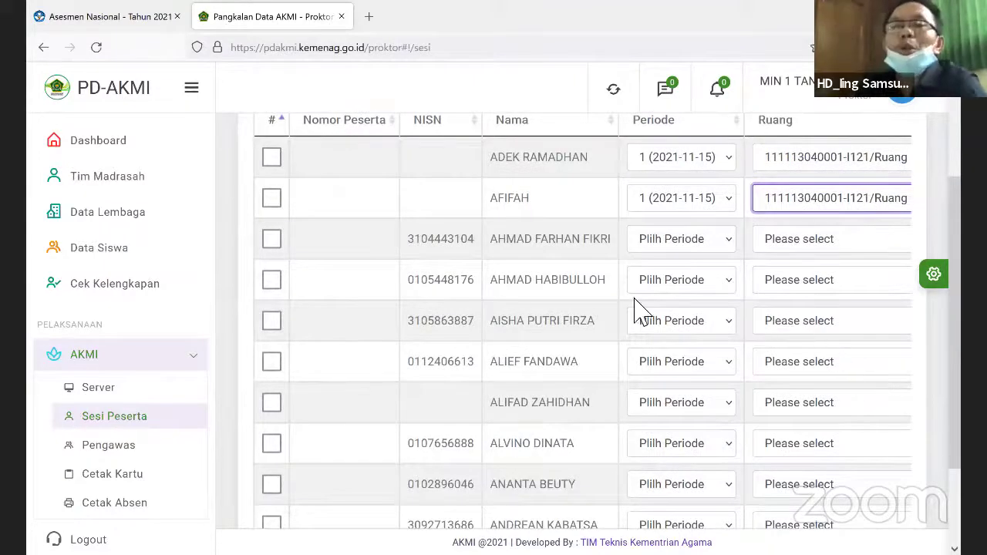
{"action": "scroll", "coordinate": [409, 247], "scroll_direction": "down", "scroll_amount": 2}
{"action": "scroll", "coordinate": [409, 247], "scroll_direction": "right", "scroll_amount": 2}
{"action": "scroll", "coordinate": [554, 255], "scroll_direction": "up", "scroll_amount": 4}
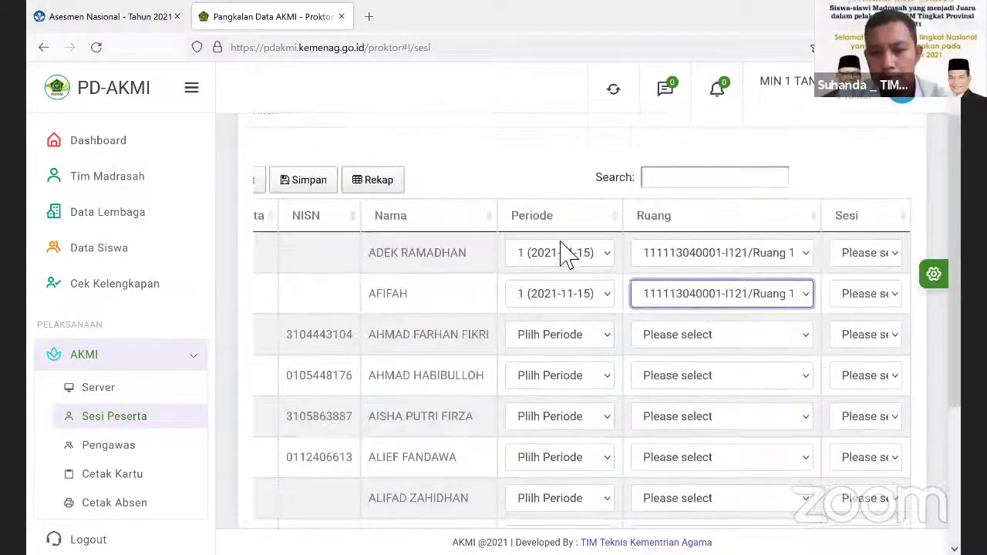
{"action": "left_click", "coordinate": [875, 313]}
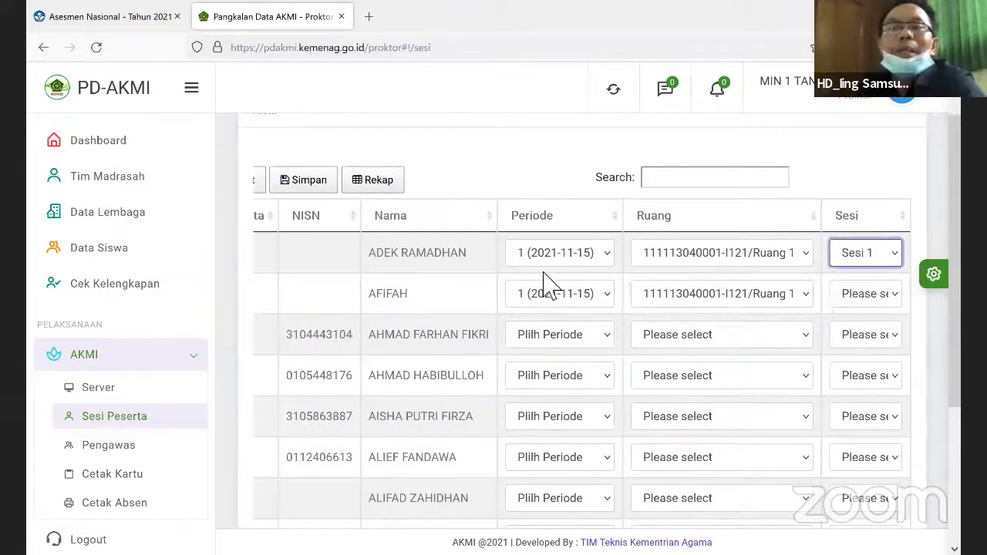
{"action": "left_click", "coordinate": [893, 303]}
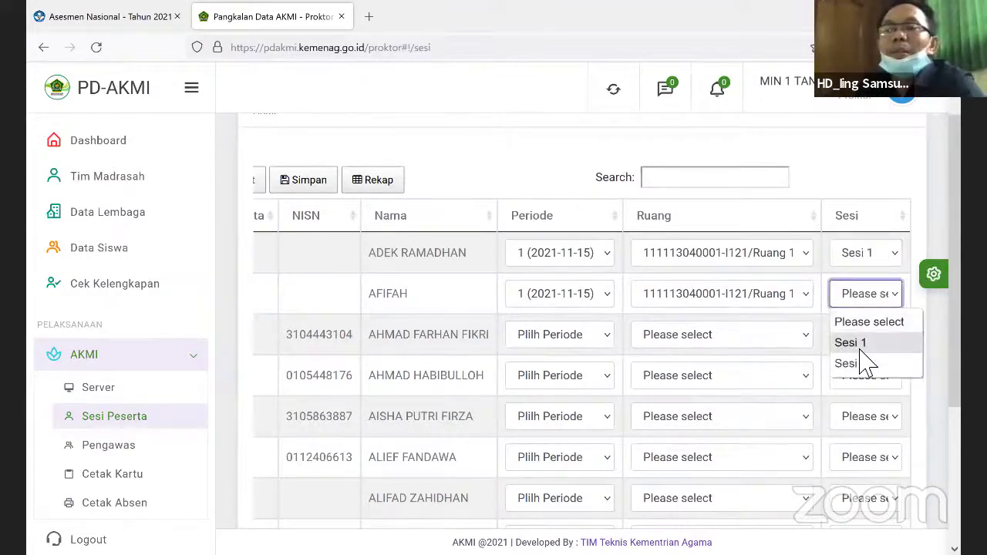
{"action": "left_click", "coordinate": [862, 349]}
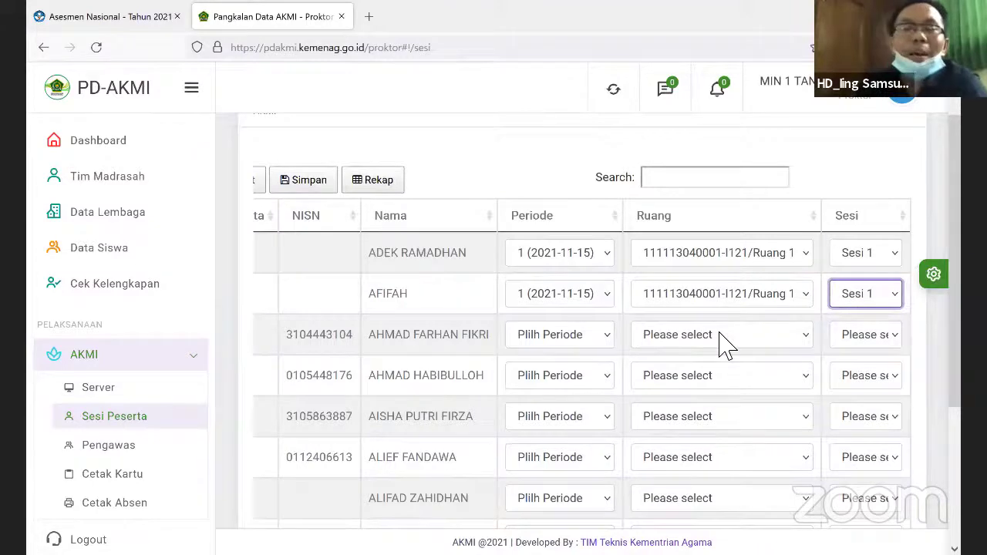
Step: Look over the remaining participants in the session list and open the Pengawas page
{"action": "scroll", "coordinate": [630, 375], "scroll_direction": "down", "scroll_amount": 3}
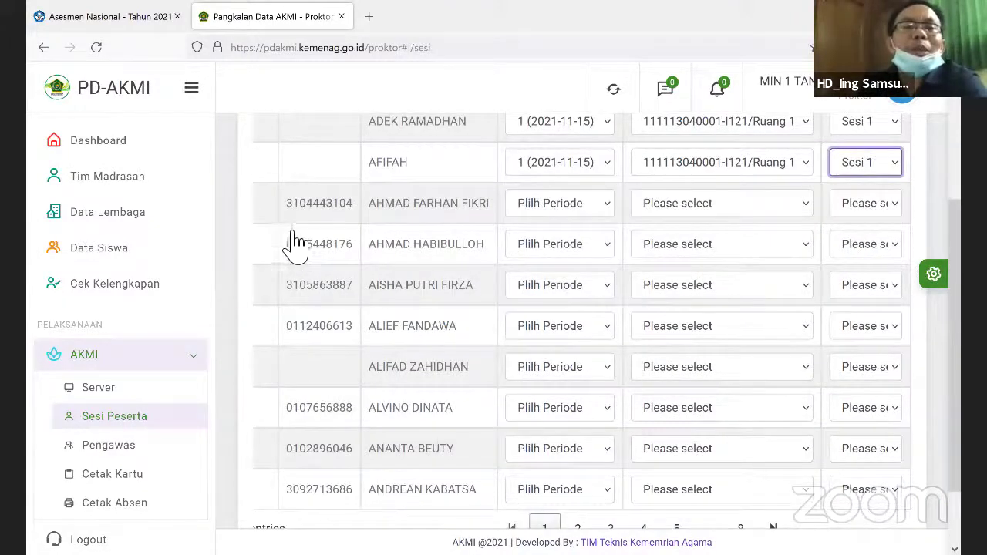
{"action": "scroll", "coordinate": [293, 246], "scroll_direction": "up", "scroll_amount": 5}
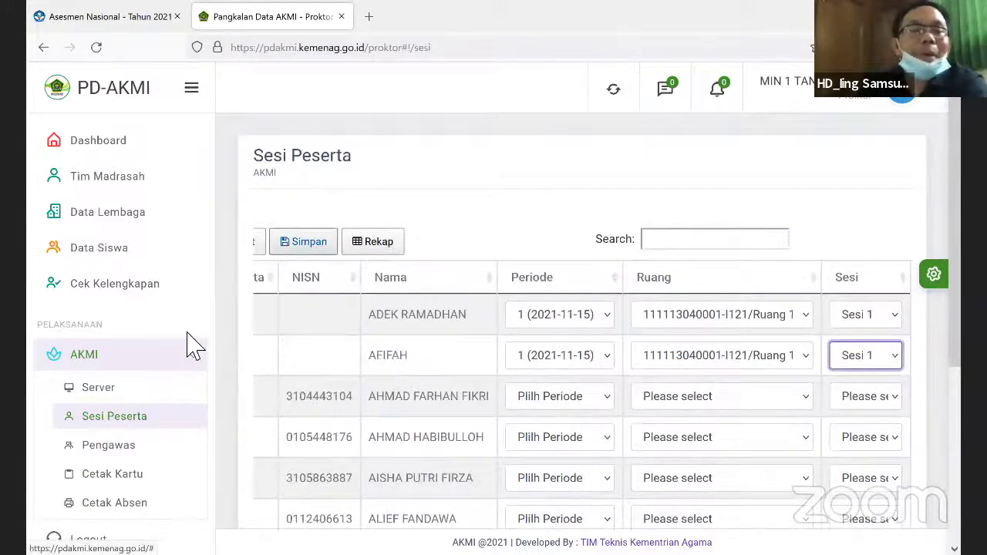
{"action": "scroll", "coordinate": [108, 348], "scroll_direction": "down", "scroll_amount": 1}
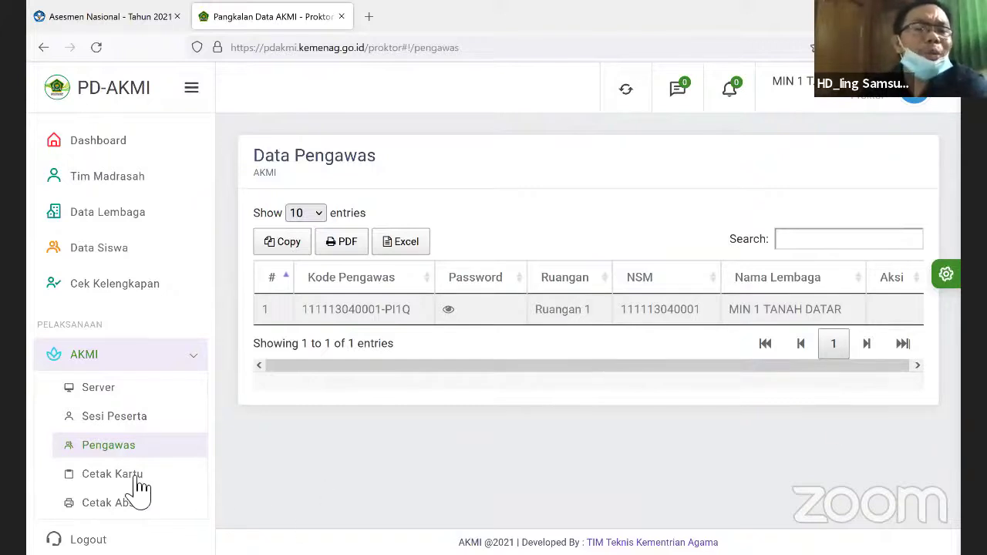
{"action": "left_click", "coordinate": [114, 478]}
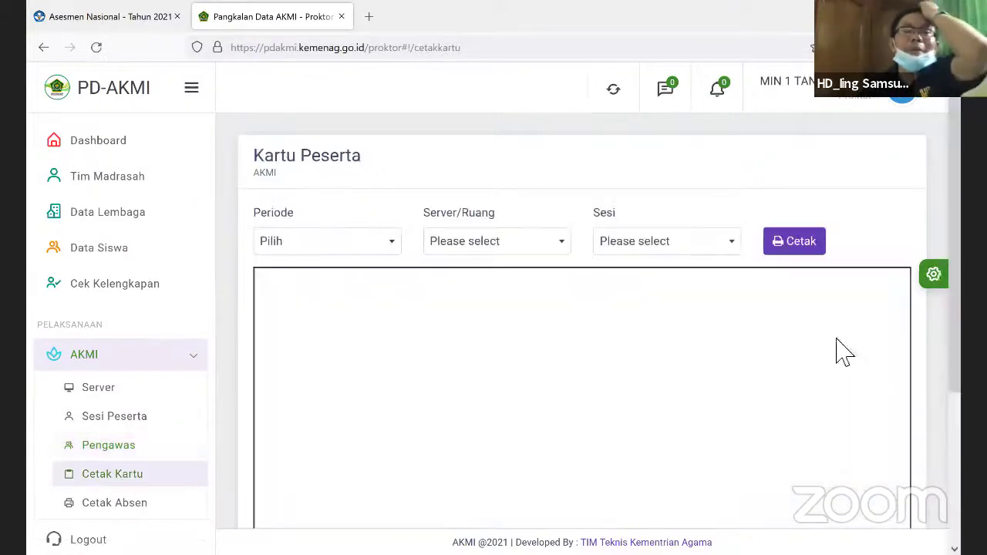
{"action": "left_click", "coordinate": [359, 245]}
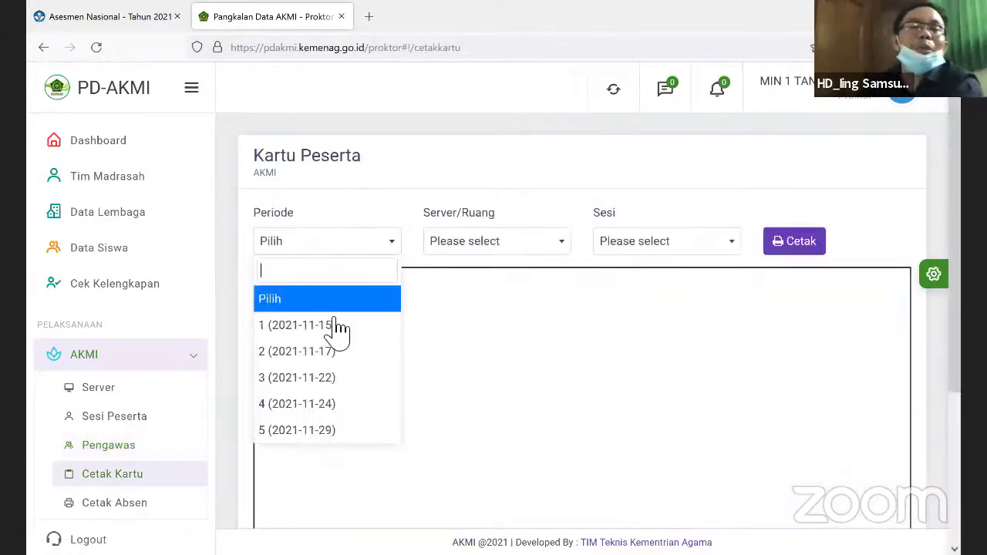
{"action": "key", "text": "Down"}
{"action": "key", "text": "Return"}
{"action": "left_click", "coordinate": [509, 242]}
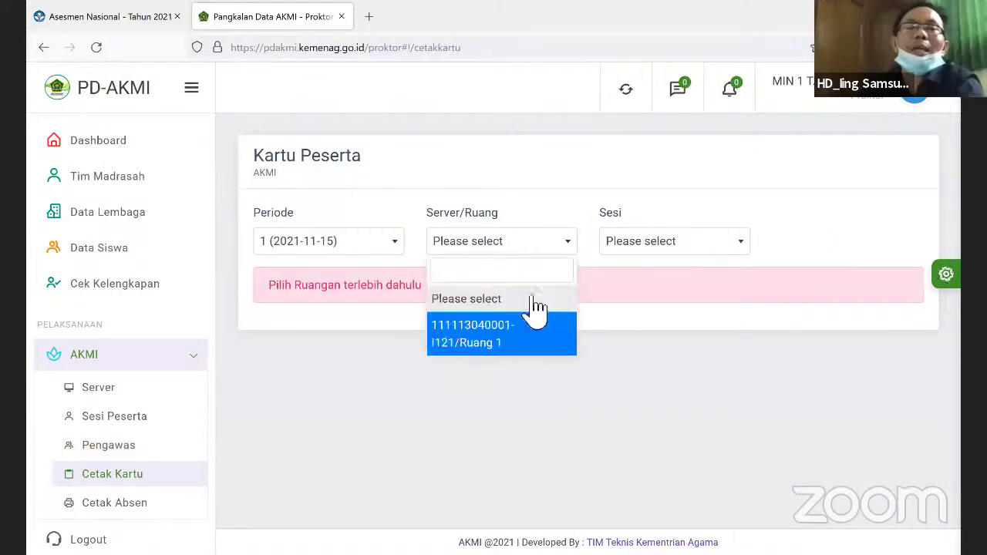
{"action": "key", "text": "Return"}
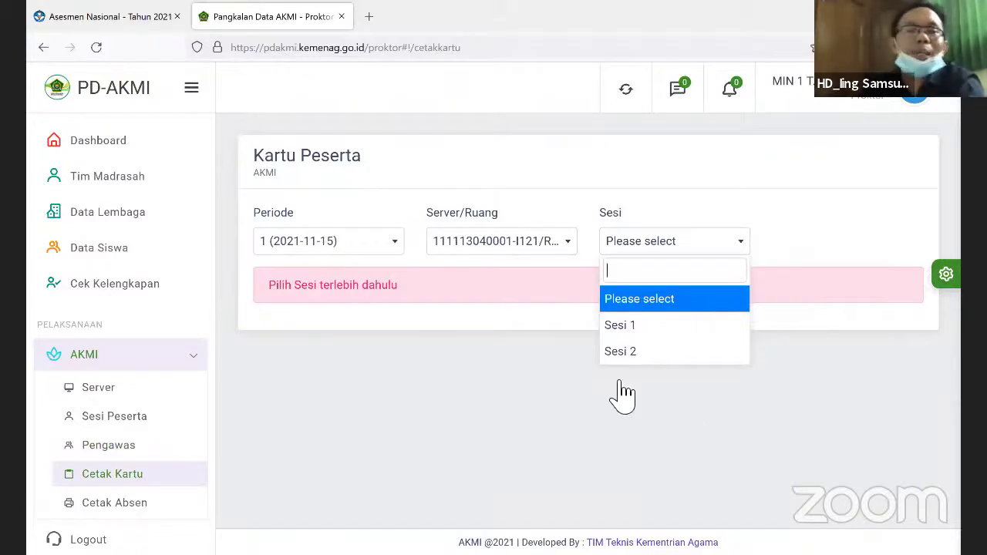
{"action": "key", "text": "Down"}
{"action": "key", "text": "Return"}
{"action": "scroll", "coordinate": [133, 512], "scroll_direction": "down", "scroll_amount": 1}
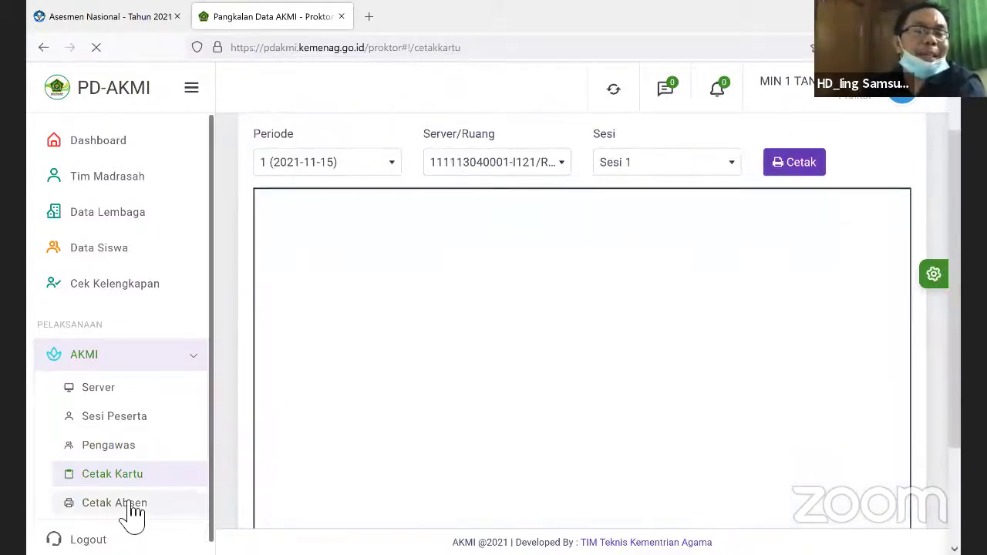
Step: Open the Cetak Absen page and set the attendance sheet's Periode to 1 (2021-11-15)
{"action": "left_click", "coordinate": [133, 512]}
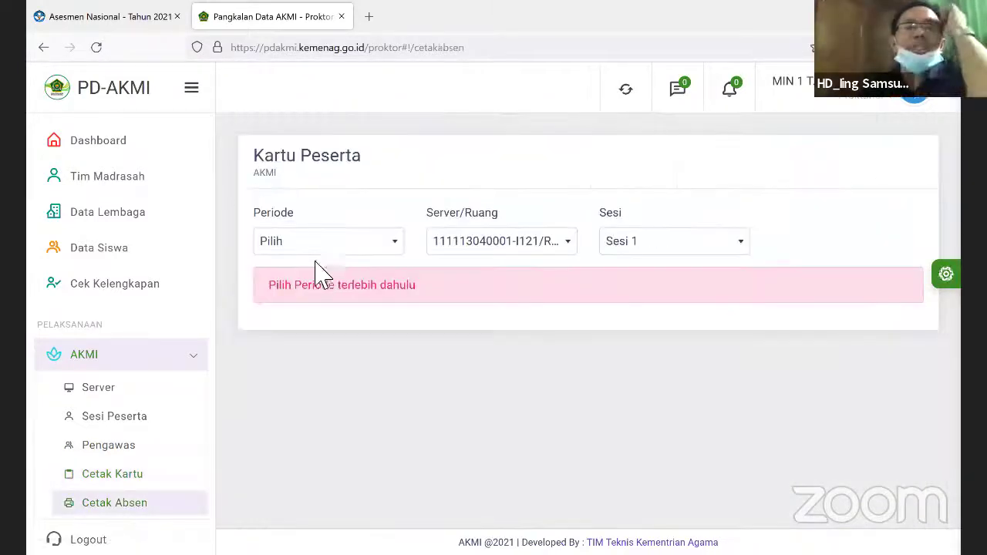
{"action": "left_click", "coordinate": [342, 253]}
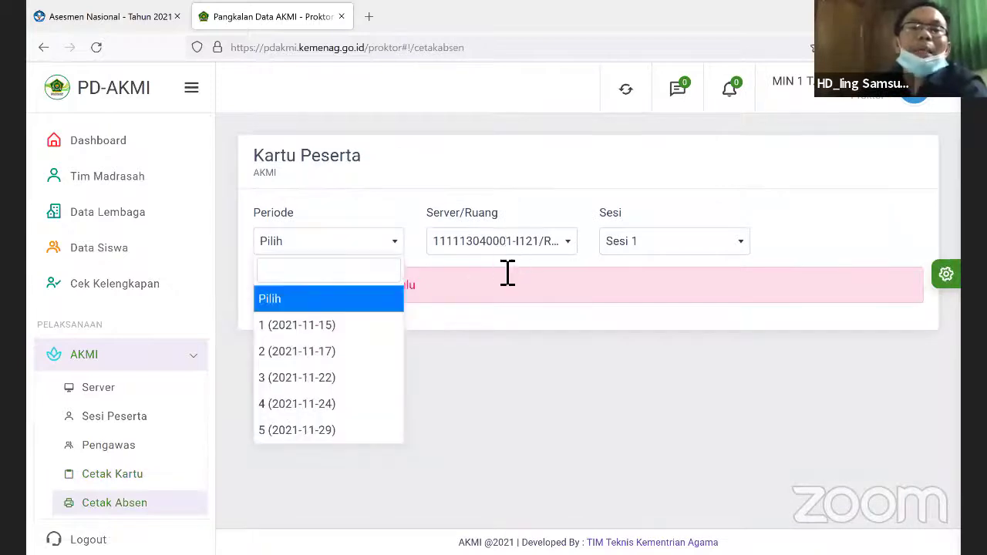
{"action": "key", "text": "Down"}
{"action": "key", "text": "Return"}
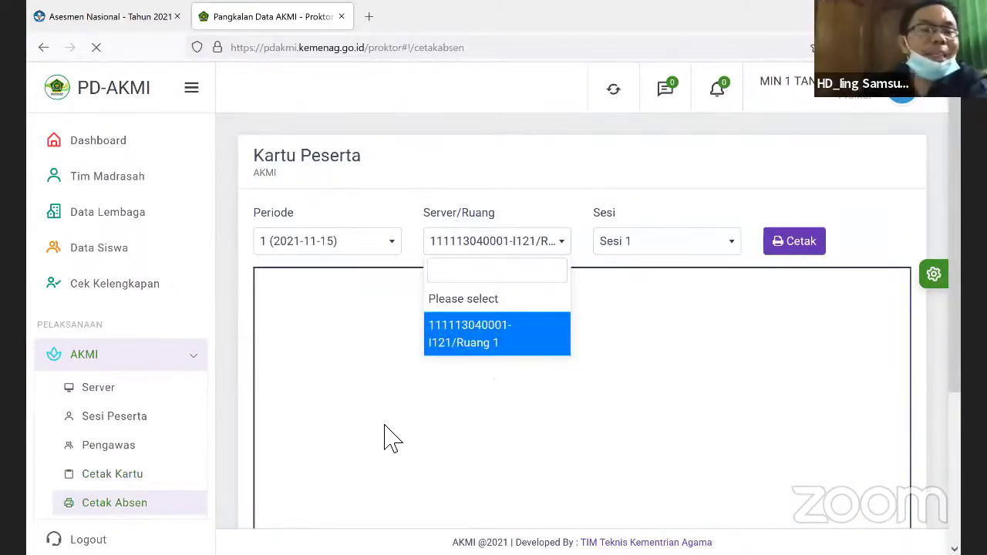
Step: Check the Server/Ruang and Sesi options and the attendance sheet preview, and return to the Dashboard
{"action": "scroll", "coordinate": [185, 440], "scroll_direction": "down", "scroll_amount": 2}
{"action": "scroll", "coordinate": [207, 376], "scroll_direction": "up", "scroll_amount": 2}
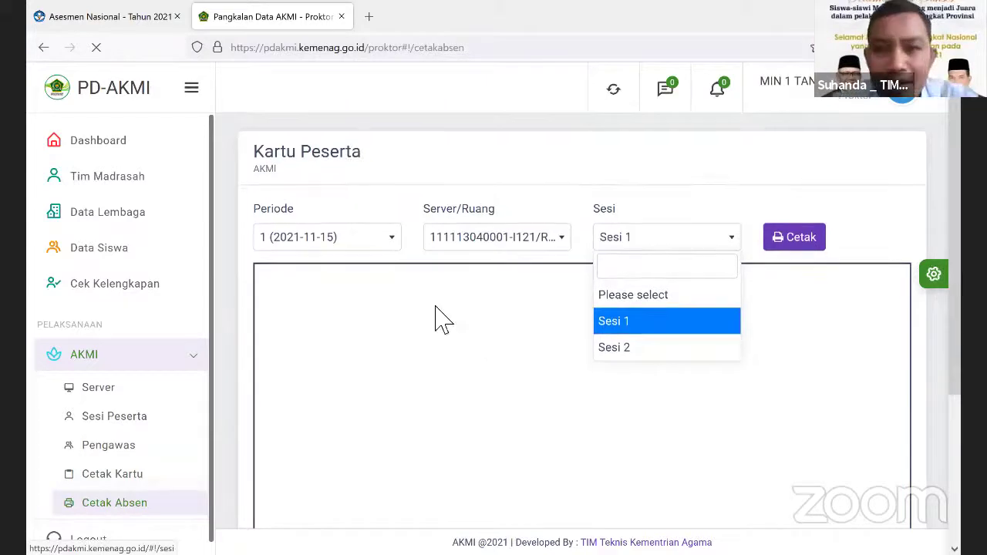
{"action": "scroll", "coordinate": [332, 308], "scroll_direction": "down", "scroll_amount": 2}
{"action": "scroll", "coordinate": [222, 296], "scroll_direction": "up", "scroll_amount": 2}
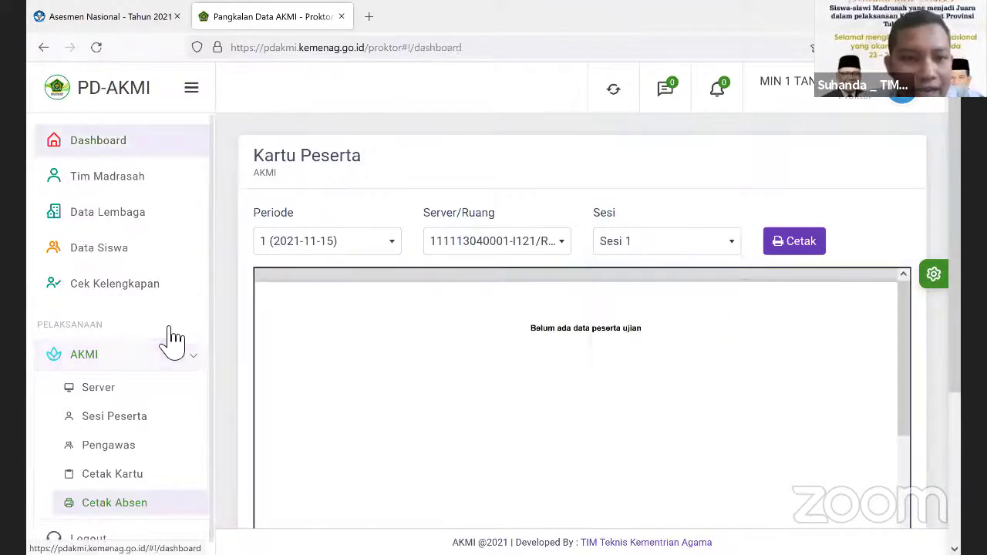
{"action": "left_click", "coordinate": [100, 147]}
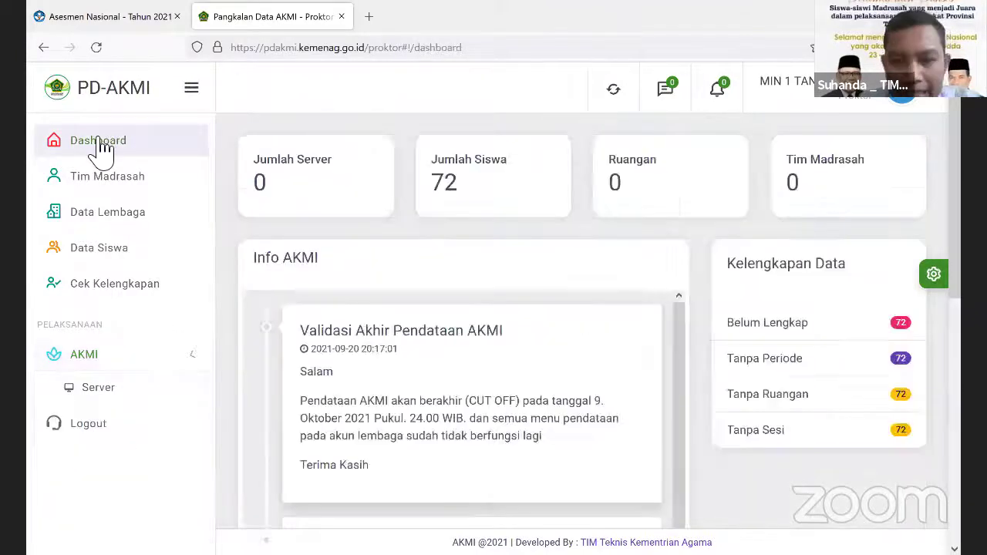